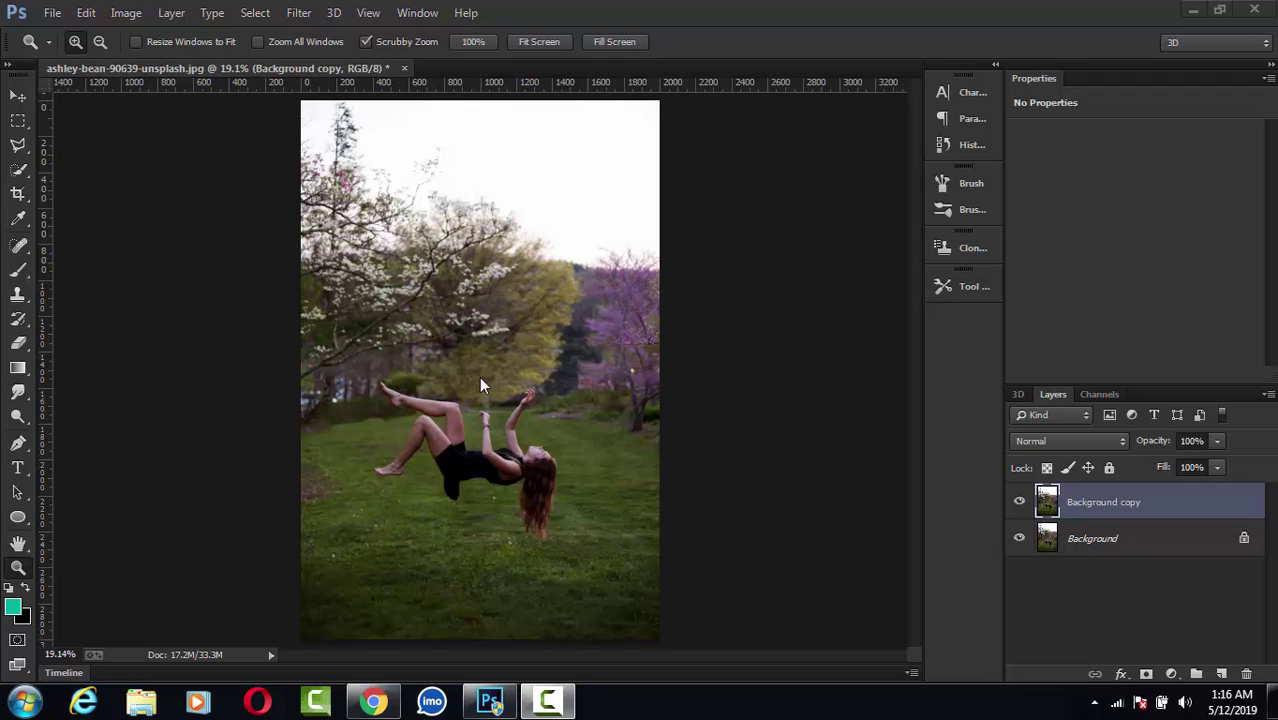
# Step: Pick the Pen tool, then zoom in on the woman's knee to about 63%
pyautogui.click(19, 443)
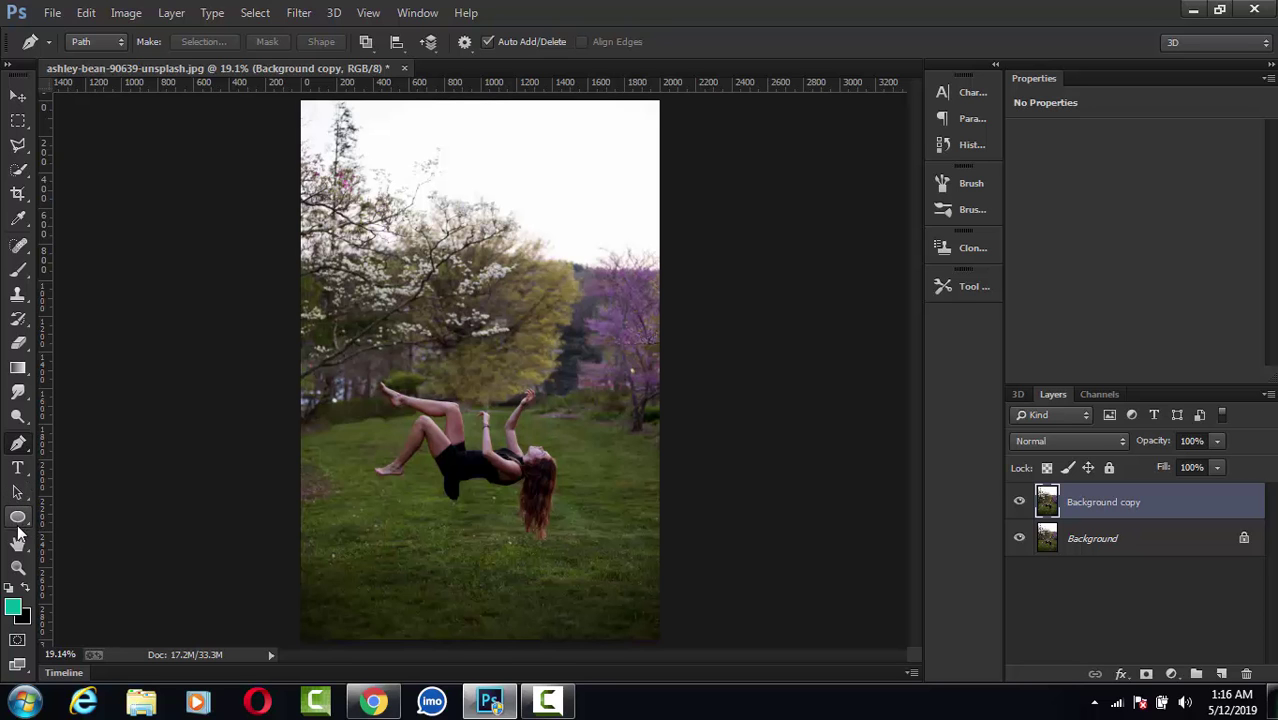
pyautogui.click(18, 567)
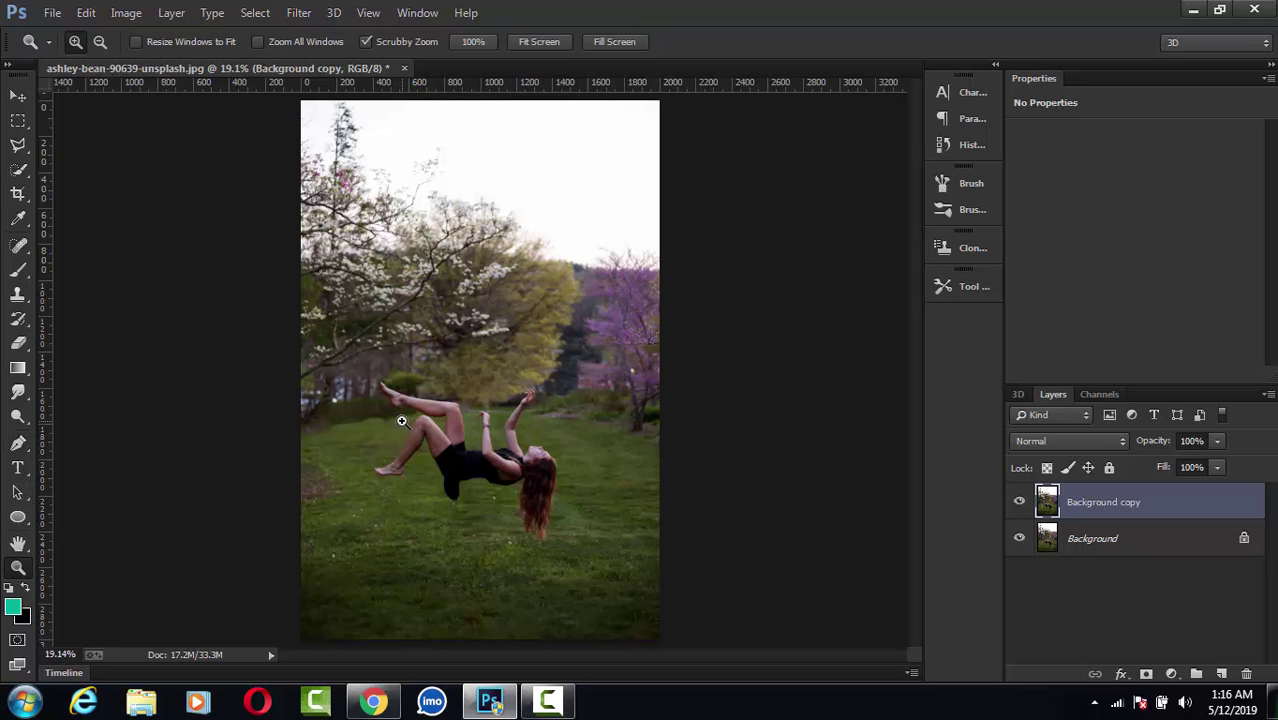
pyautogui.moveTo(401, 421)
pyautogui.mouseDown()
pyautogui.moveTo(491, 546)
pyautogui.moveTo(493, 517)
pyautogui.moveTo(439, 496)
pyautogui.mouseUp()
# Step: Return to the Pen tool and zoom to 200% around the raised foot
pyautogui.click(17, 443)
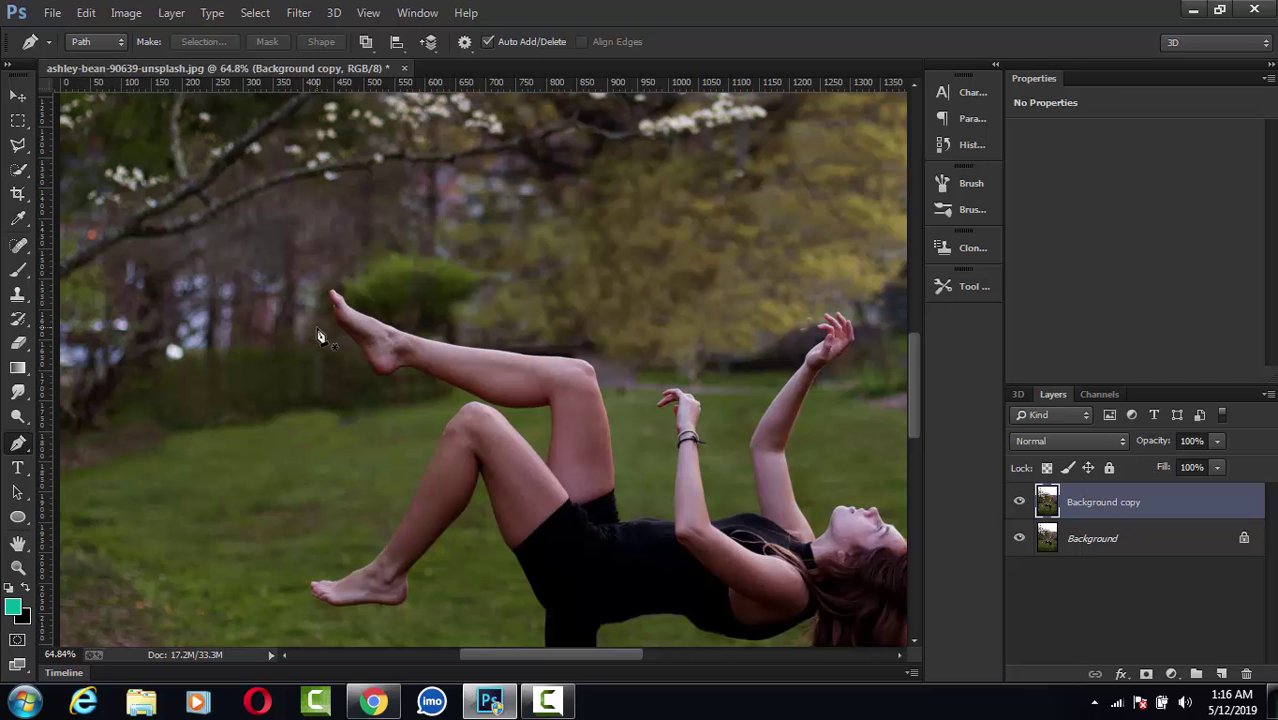
pyautogui.hotkey('ctrl', '+')
pyautogui.hotkey('ctrl', '+')
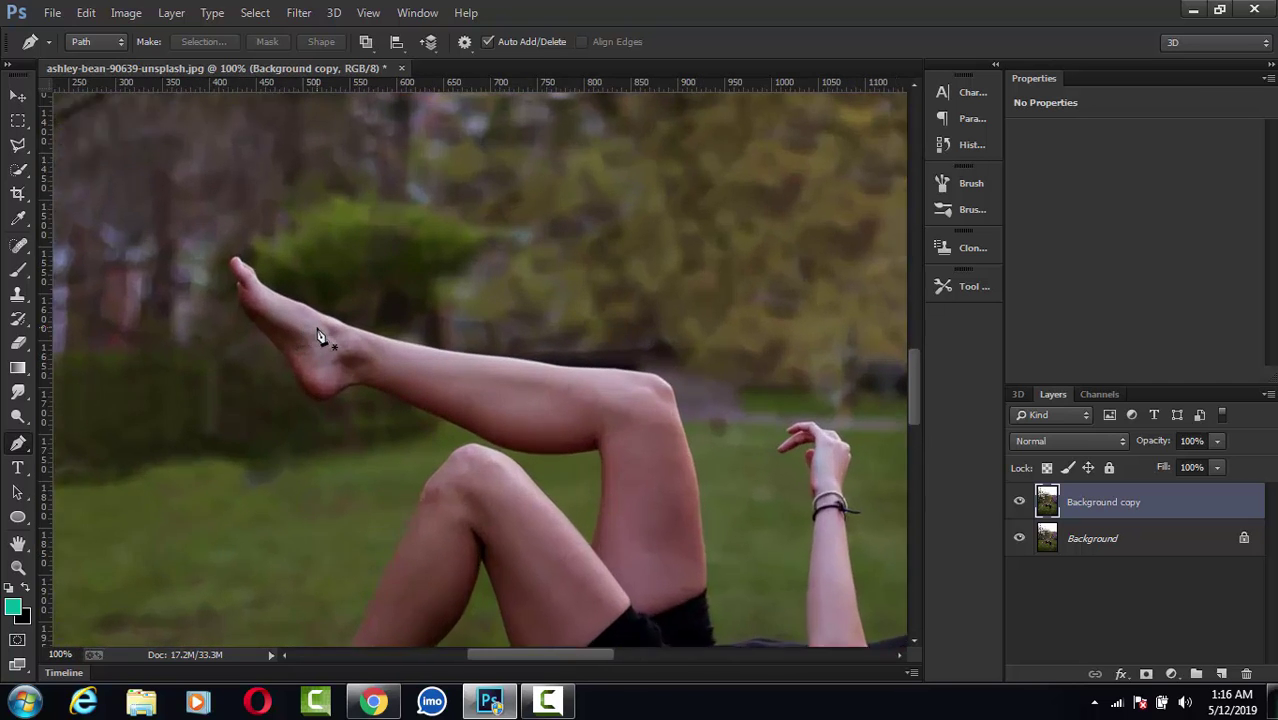
pyautogui.hotkey('ctrl', '+')
pyautogui.moveTo(265, 343); pyautogui.dragTo(371, 362)
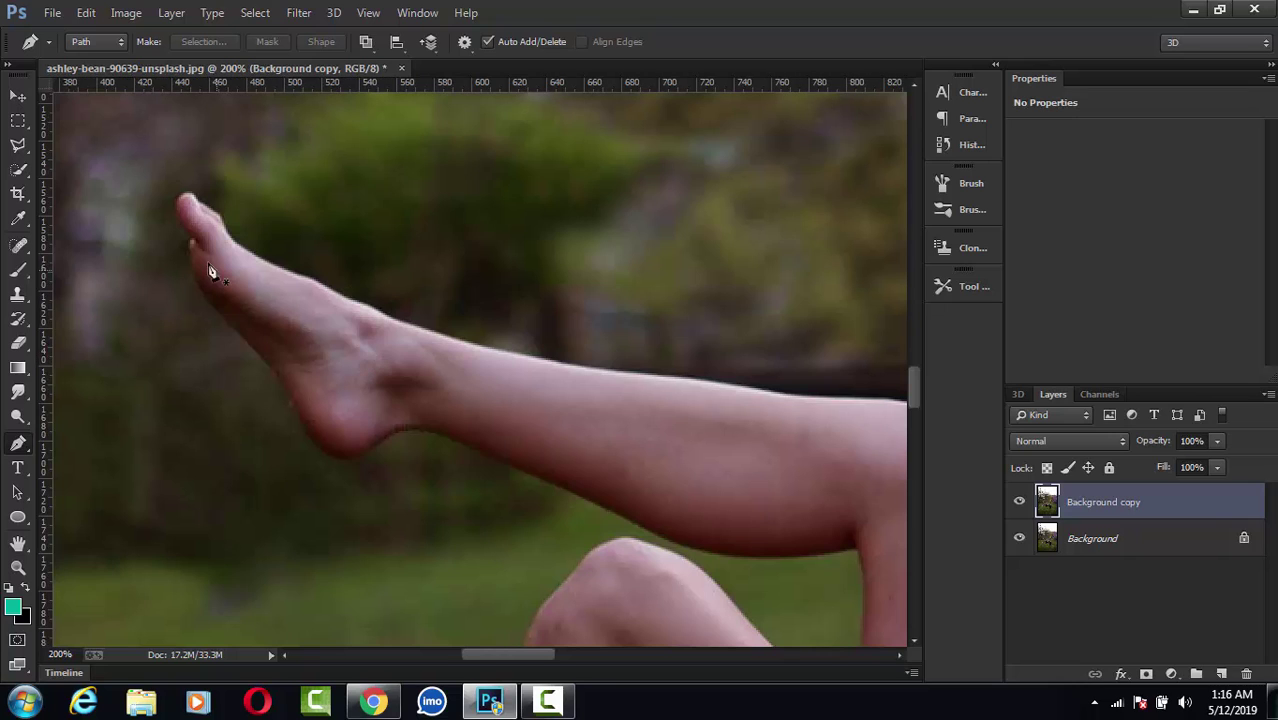
# Step: Trace the raised foot from the toe tip along the sole, heel, thigh and calf
pyautogui.click(188, 193)
pyautogui.moveTo(185, 233)
pyautogui.mouseDown()
pyautogui.moveTo(207, 264)
pyautogui.moveTo(206, 316)
pyautogui.mouseUp()
pyautogui.moveTo(284, 392); pyautogui.dragTo(300, 422)
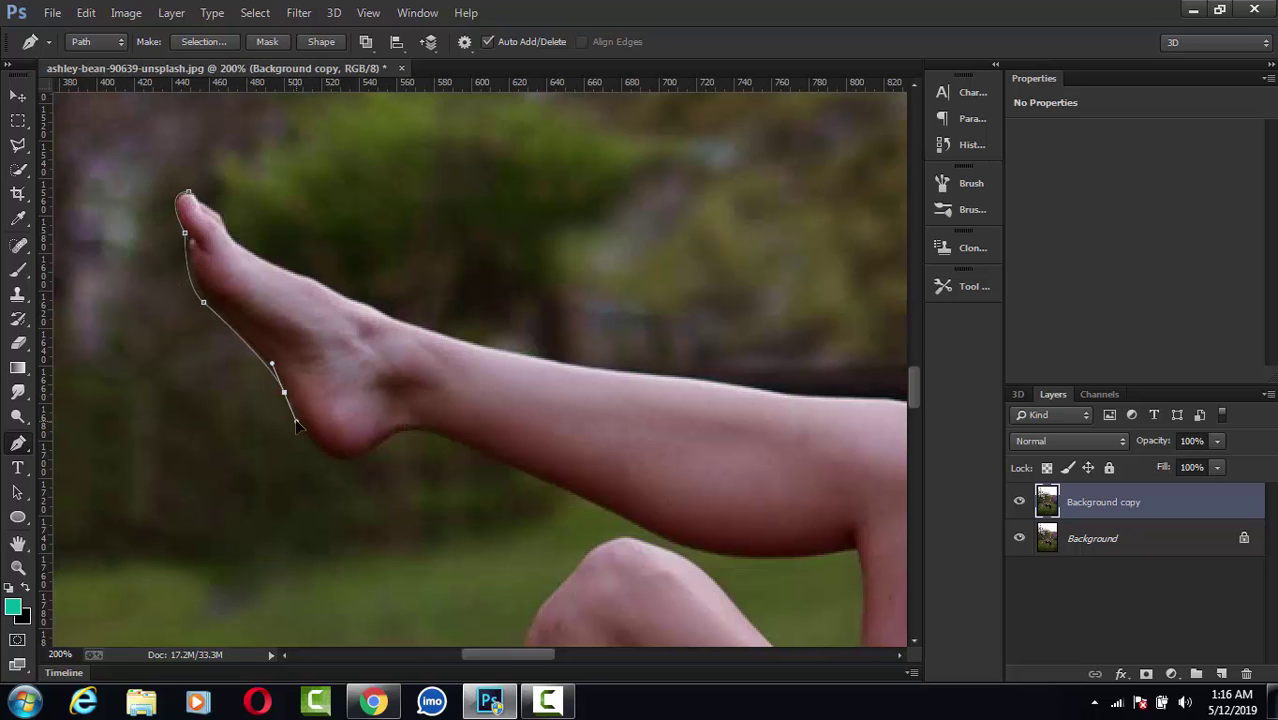
pyautogui.moveTo(353, 462); pyautogui.dragTo(451, 456)
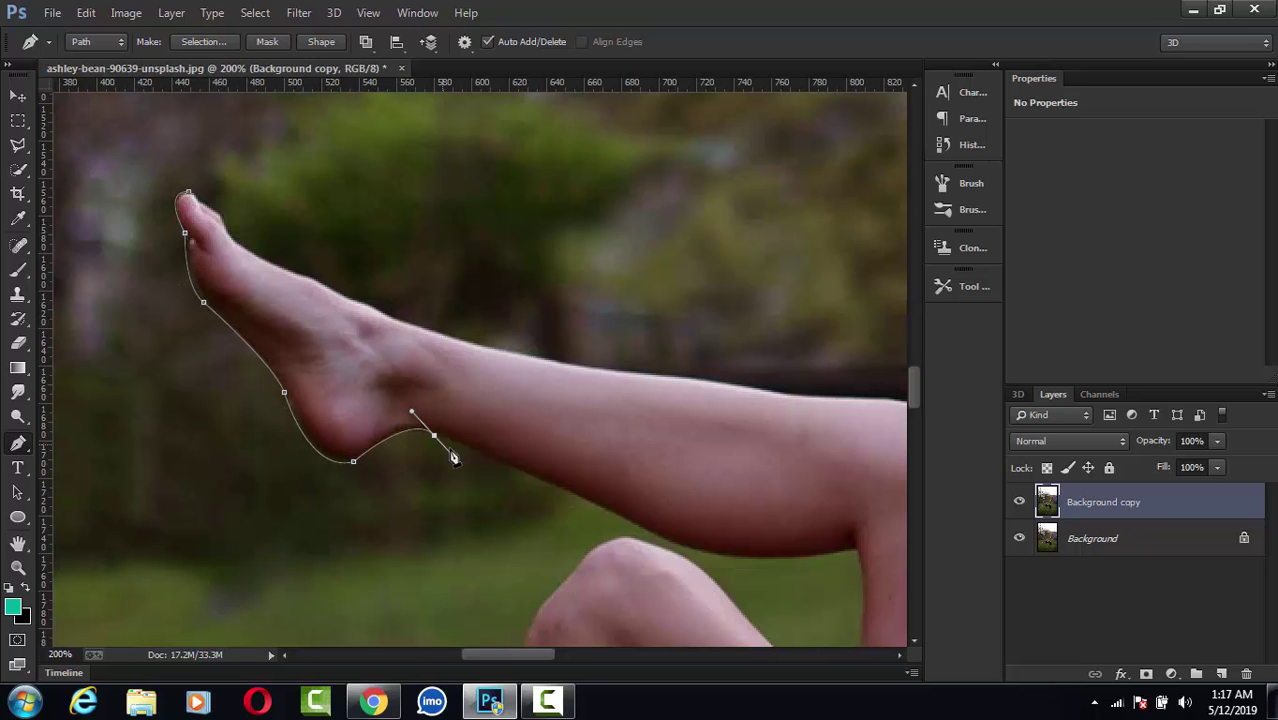
pyautogui.moveTo(639, 482); pyautogui.dragTo(440, 343)
pyautogui.moveTo(456, 400); pyautogui.dragTo(488, 419)
pyautogui.moveTo(650, 414); pyautogui.dragTo(736, 383)
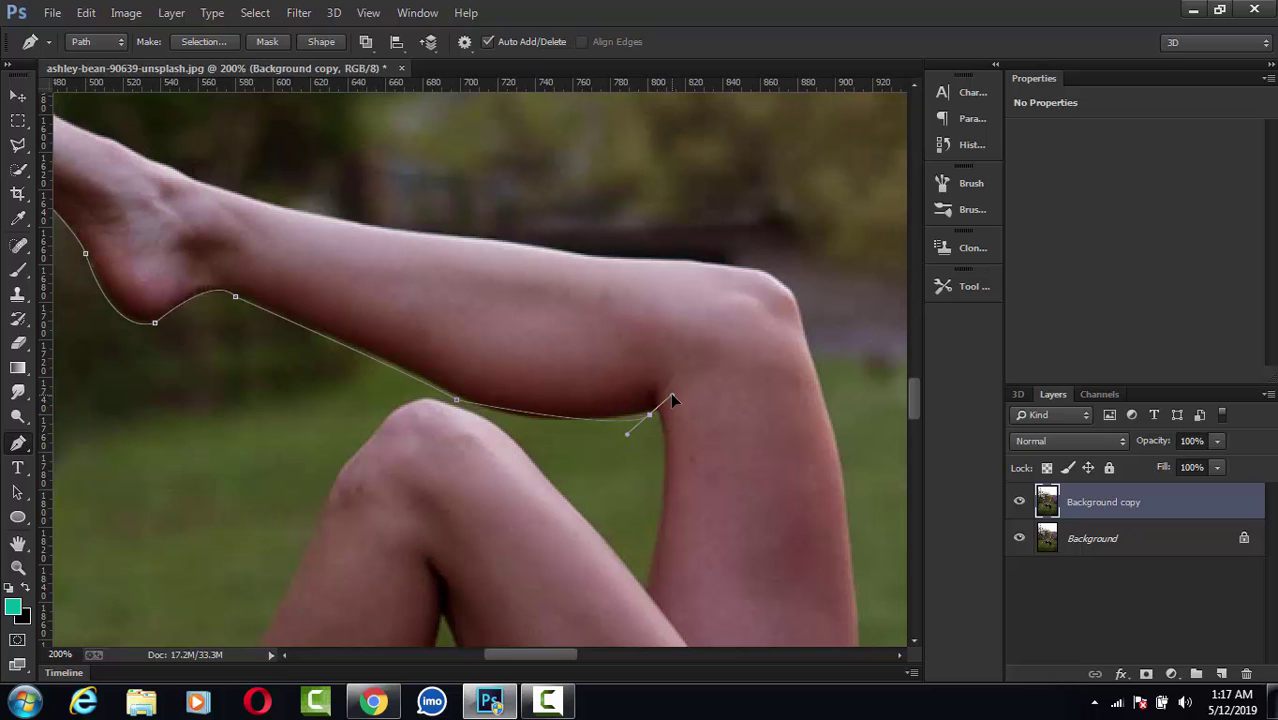
pyautogui.keyDown('alt'); pyautogui.click(650, 414); pyautogui.keyUp('alt')
pyautogui.moveTo(659, 522); pyautogui.dragTo(648, 606)
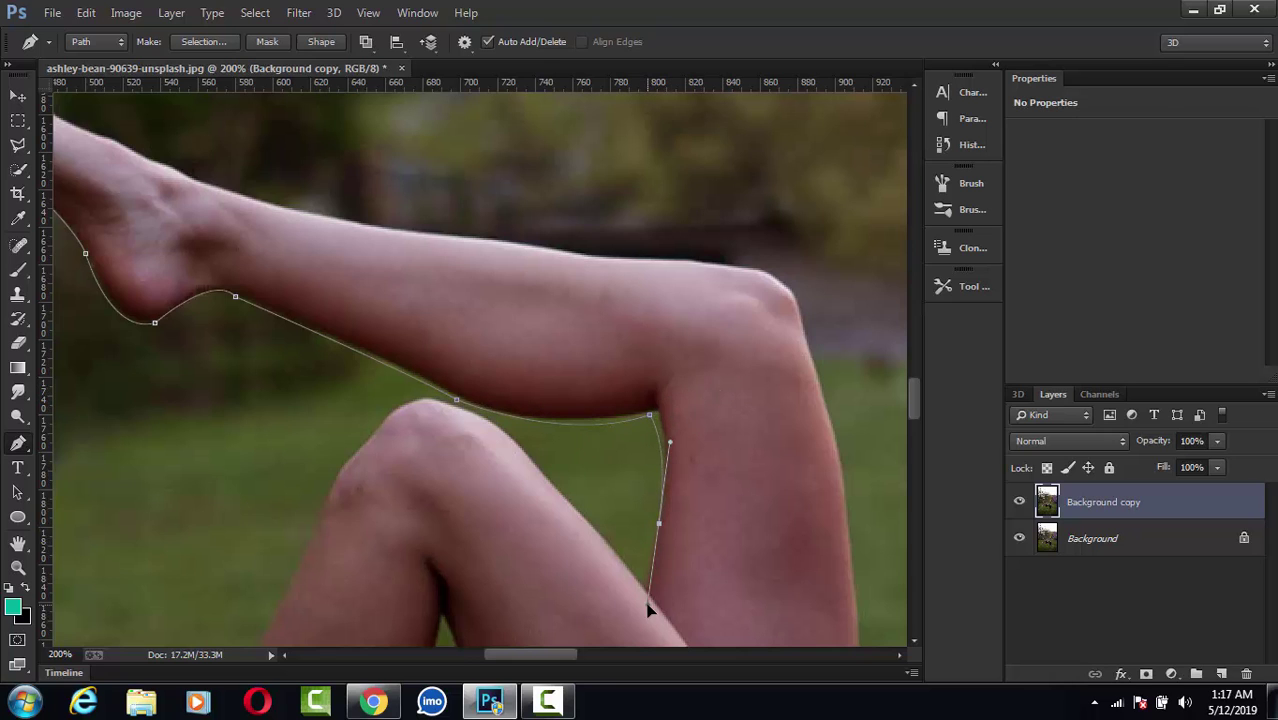
pyautogui.click(646, 583)
# Step: Continue the path over the other knee, down the shin and around the ankle
pyautogui.moveTo(392, 404); pyautogui.dragTo(308, 420)
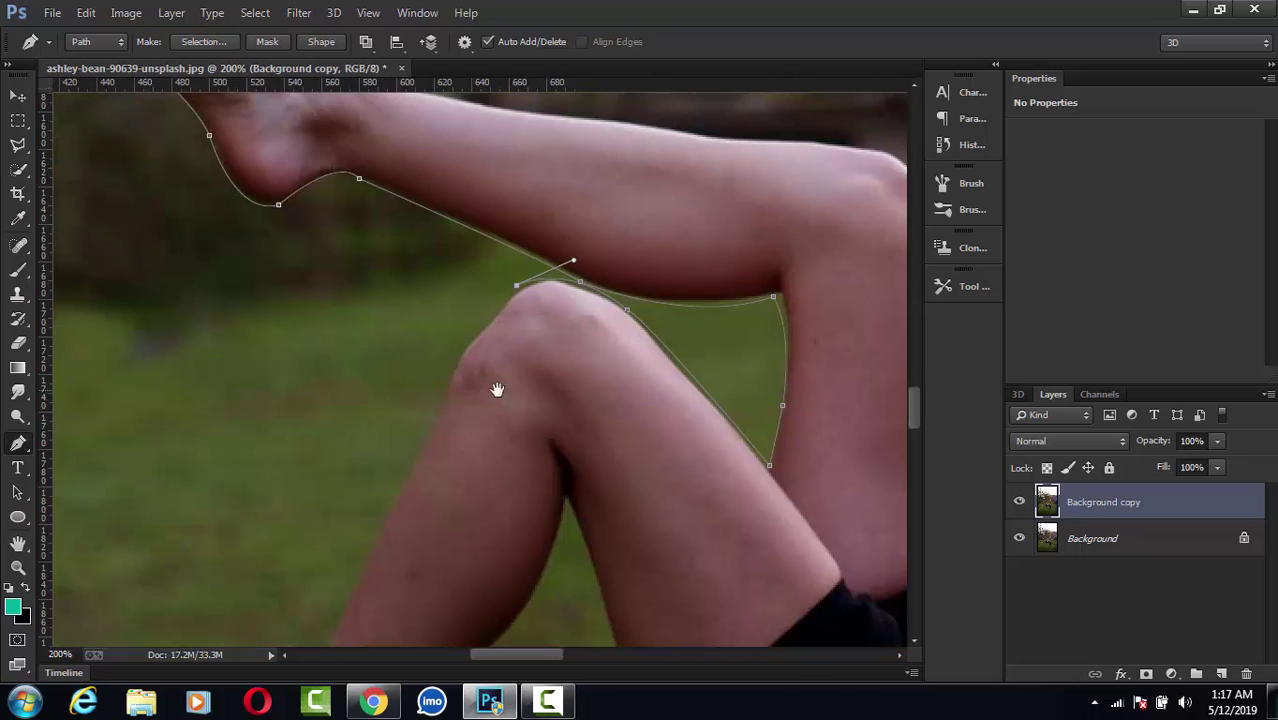
pyautogui.moveTo(372, 513); pyautogui.dragTo(496, 385)
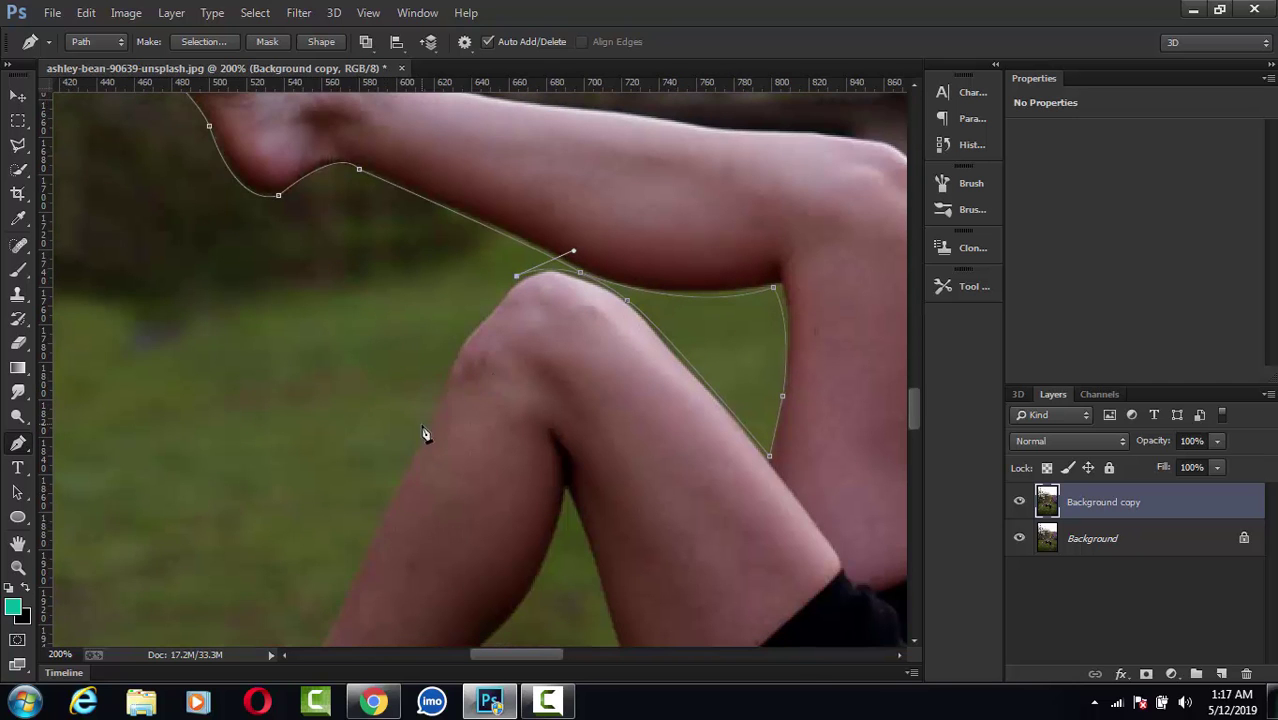
pyautogui.moveTo(422, 424); pyautogui.dragTo(386, 537)
pyautogui.moveTo(405, 624); pyautogui.dragTo(491, 337)
pyautogui.click(399, 389)
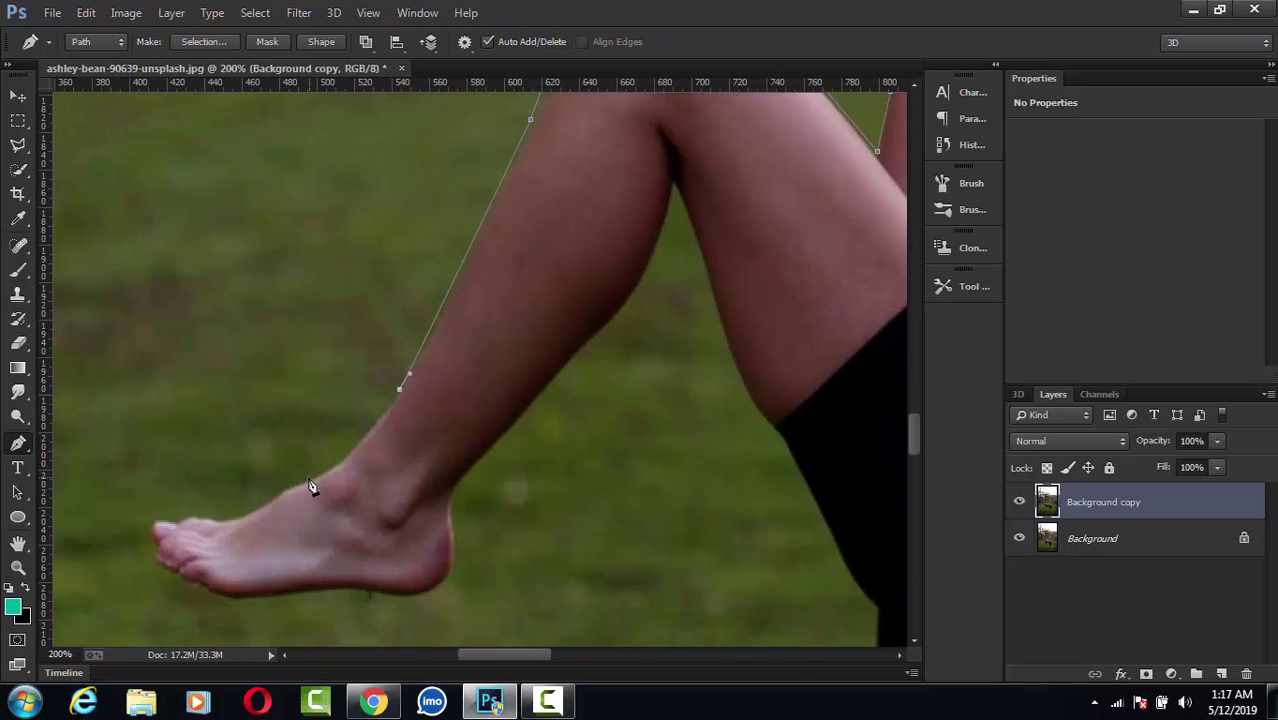
pyautogui.moveTo(317, 472); pyautogui.dragTo(313, 484)
# Step: Trace the lower foot's top, toes, sole and heel, then back up the ankle
pyautogui.click(277, 493)
pyautogui.click(223, 519)
pyautogui.moveTo(153, 524); pyautogui.dragTo(132, 540)
pyautogui.moveTo(182, 577); pyautogui.dragTo(305, 590)
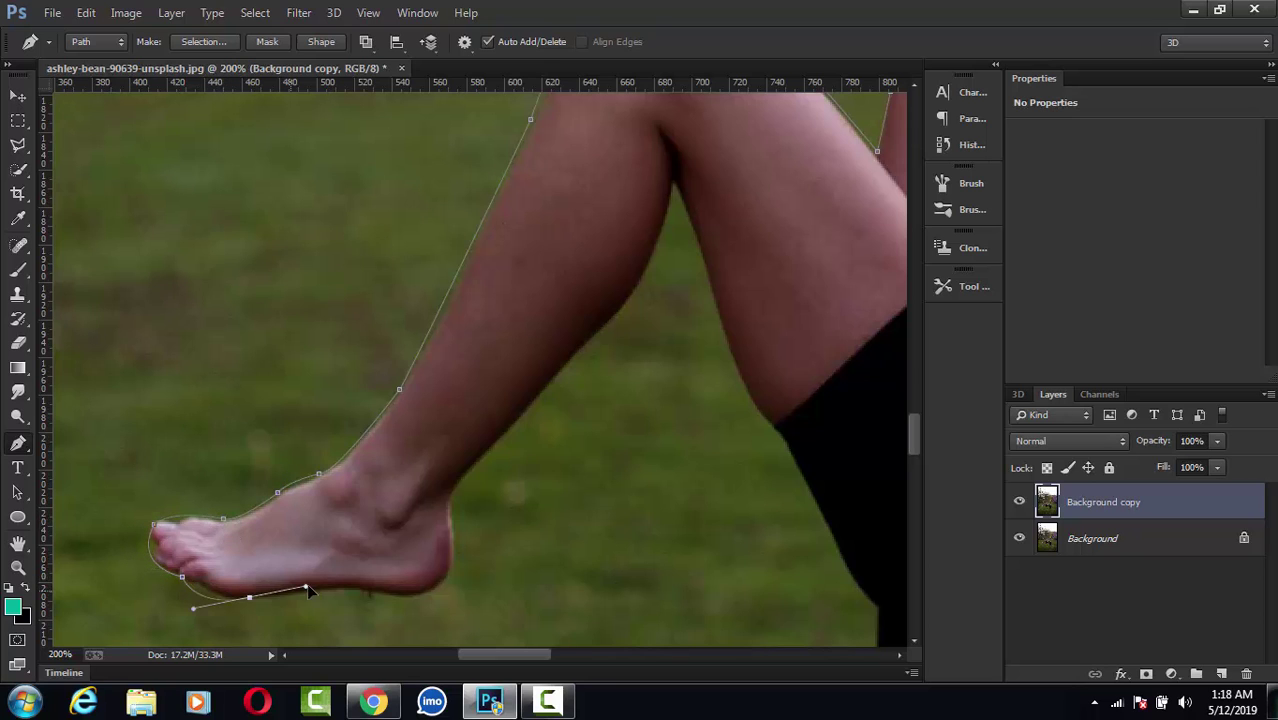
pyautogui.moveTo(398, 600); pyautogui.dragTo(424, 618)
pyautogui.click(454, 569)
pyautogui.click(455, 501)
pyautogui.moveTo(511, 441); pyautogui.dragTo(547, 437)
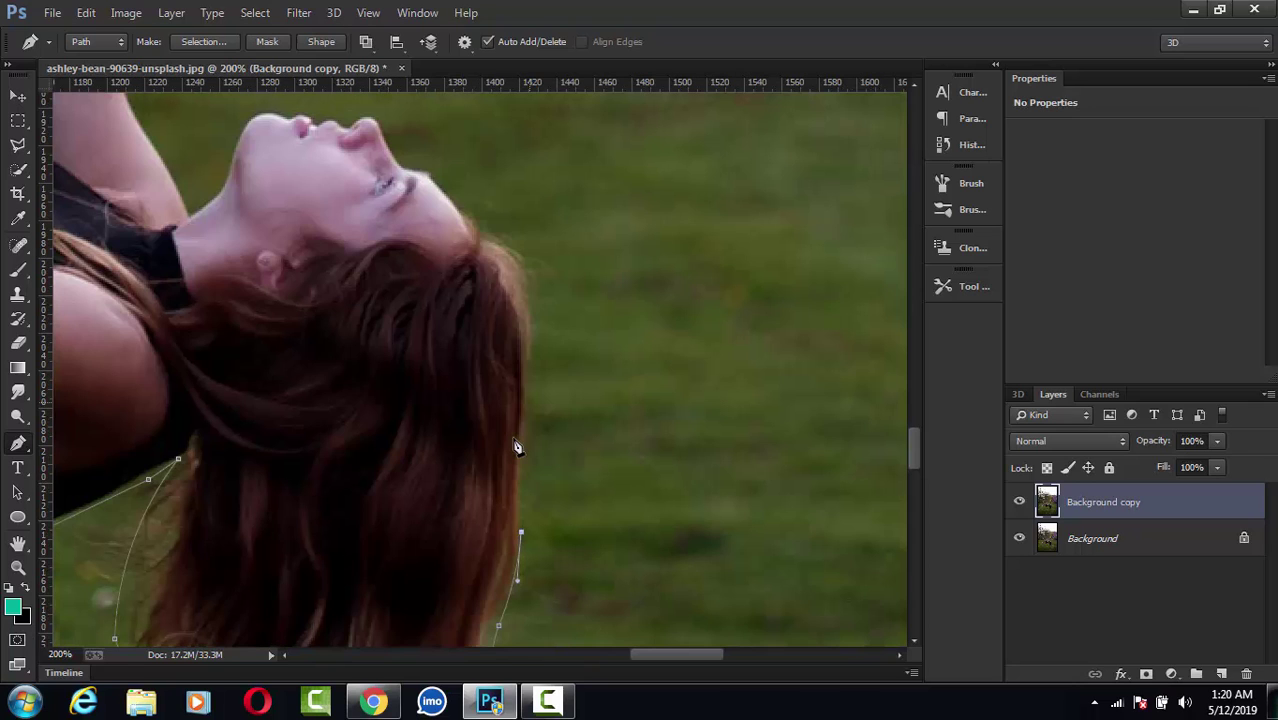
# Step: Extend the path up the hair edge, along the face and chin, to the raised arm
pyautogui.click(528, 402)
pyautogui.moveTo(496, 234); pyautogui.dragTo(467, 222)
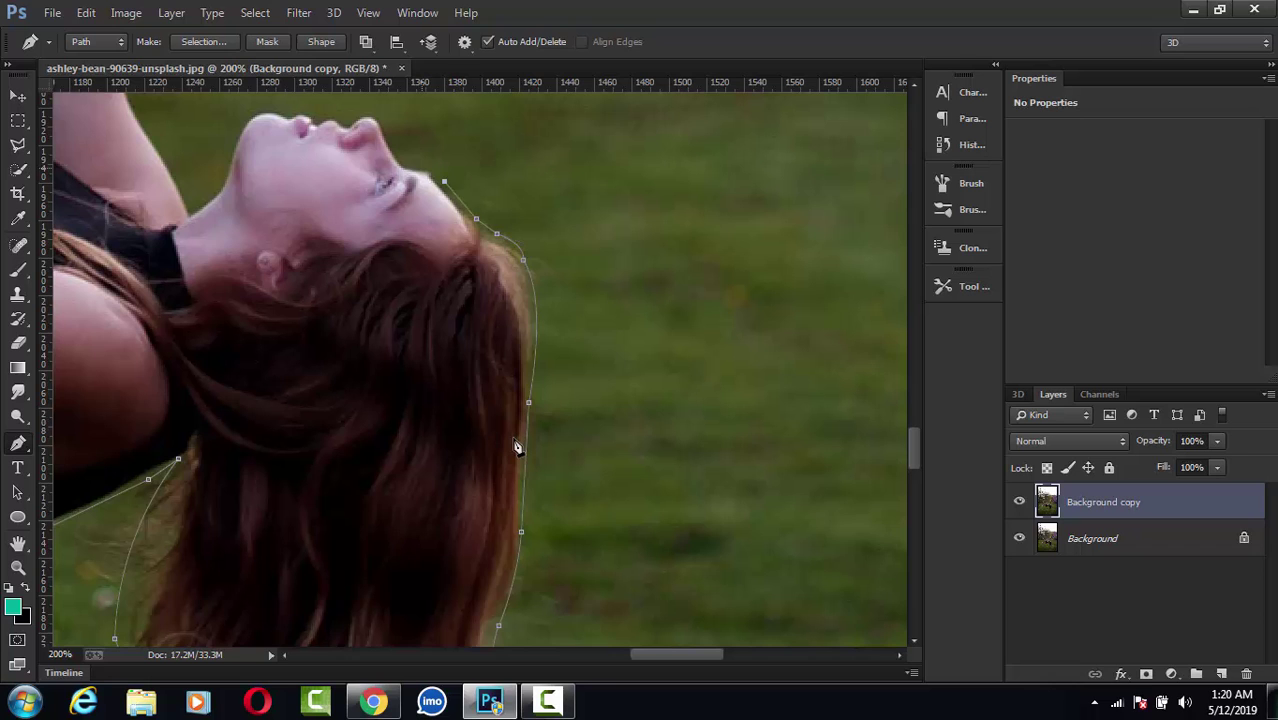
pyautogui.scroll(5, 516, 446)
pyautogui.hscroll(-3, 516, 446)
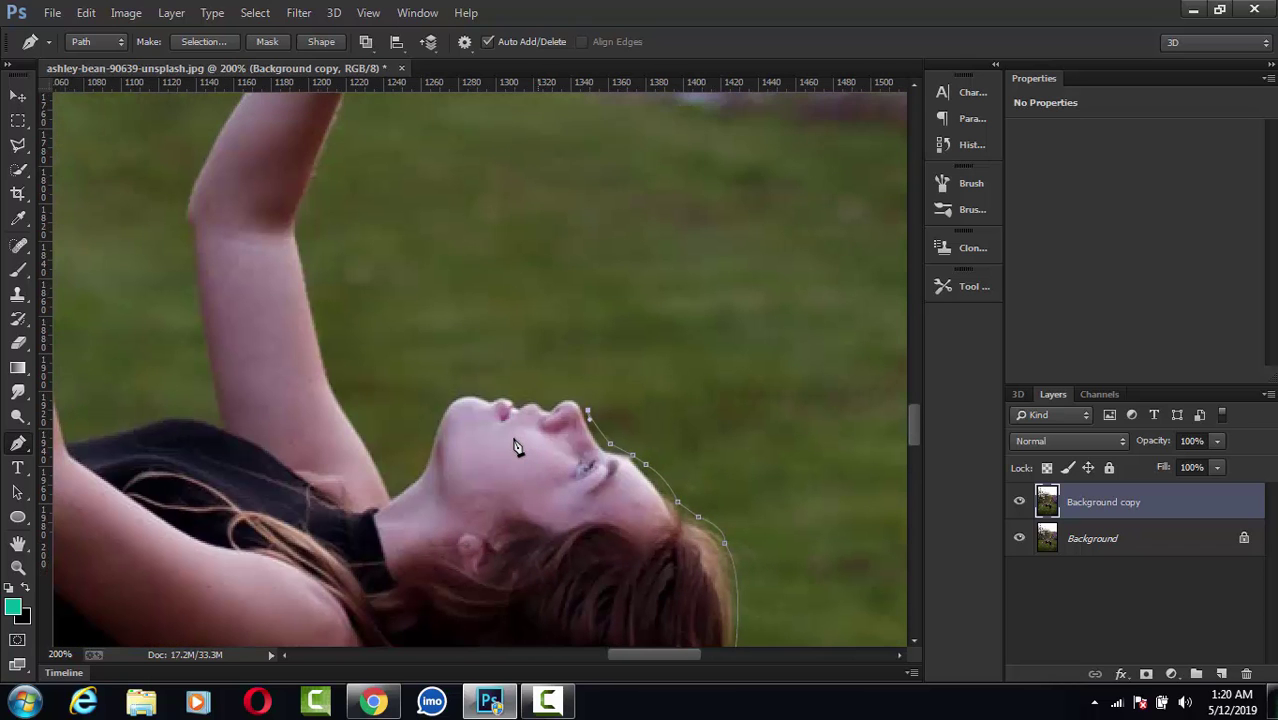
pyautogui.hotkey('ctrl', 'z')
pyautogui.moveTo(439, 408); pyautogui.dragTo(448, 360)
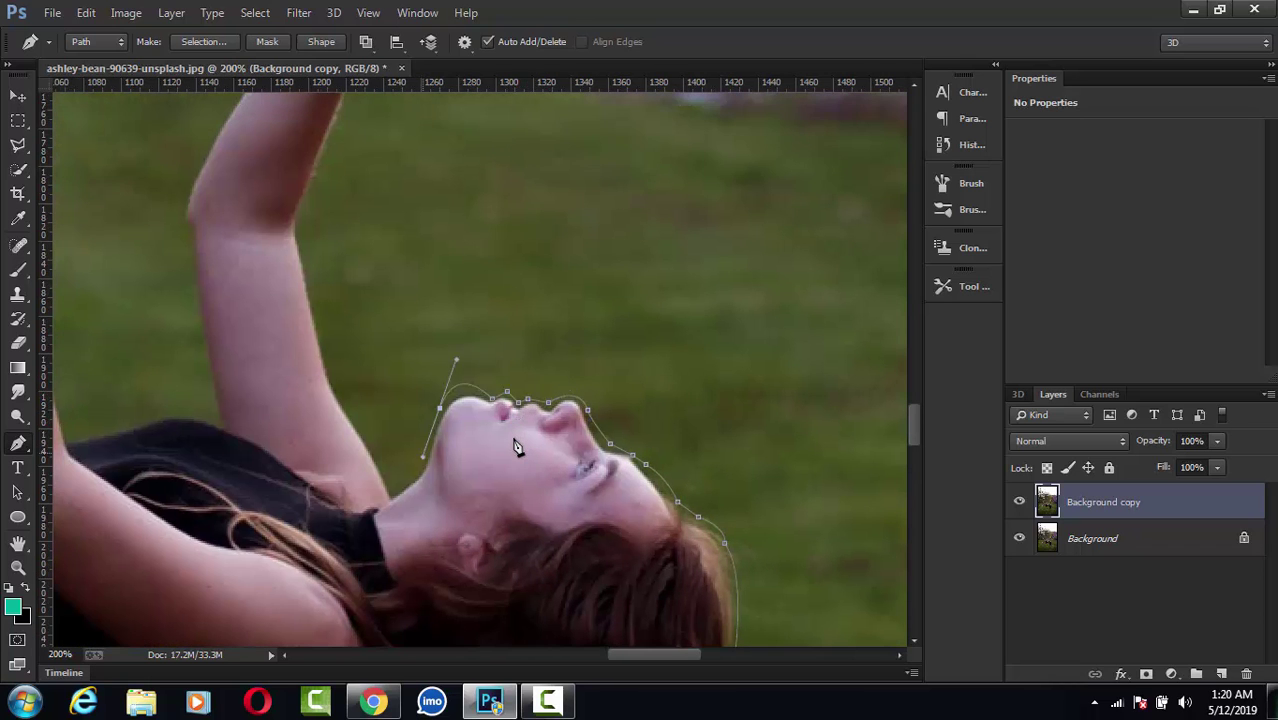
pyautogui.click(427, 445)
pyautogui.click(443, 409)
pyautogui.moveTo(404, 490); pyautogui.dragTo(412, 490)
pyautogui.moveTo(349, 415); pyautogui.dragTo(329, 392)
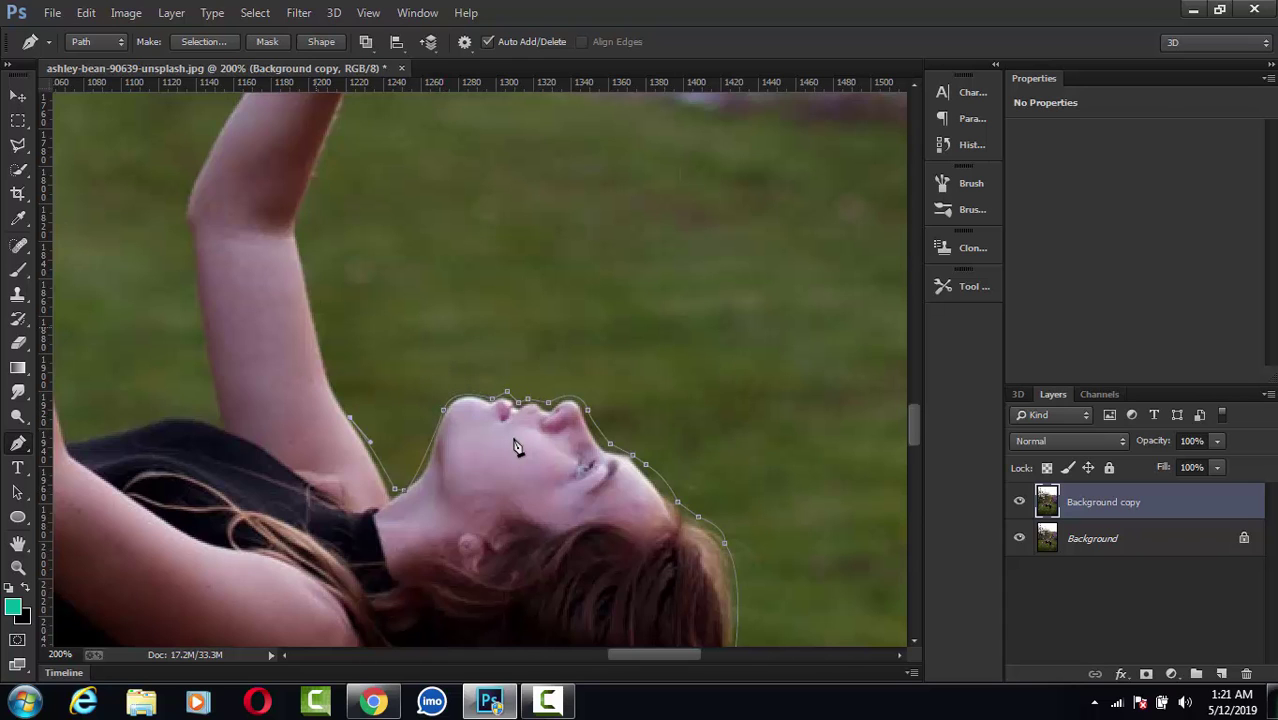
# Step: Trace the outline up the forearm and around the hand, fingers and thumb
pyautogui.scroll(3, 516, 447)
pyautogui.hscroll(2, 516, 447)
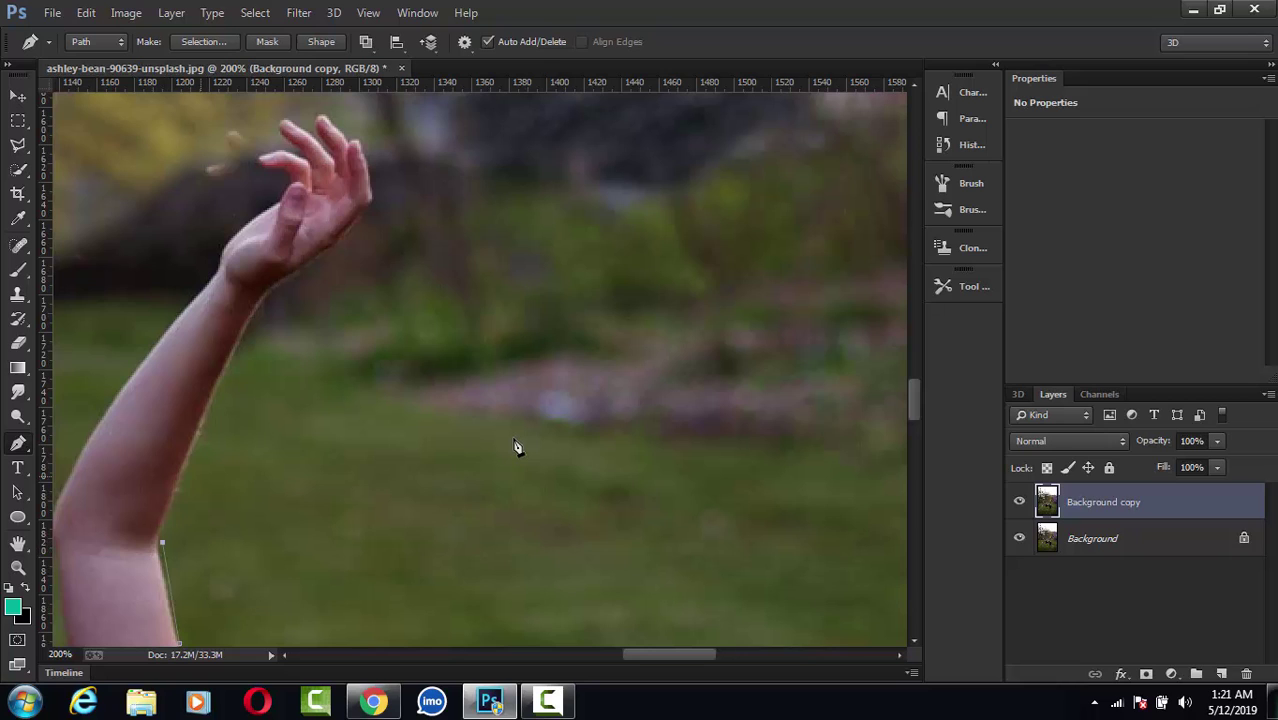
pyautogui.click(248, 338)
pyautogui.moveTo(279, 279); pyautogui.dragTo(298, 279)
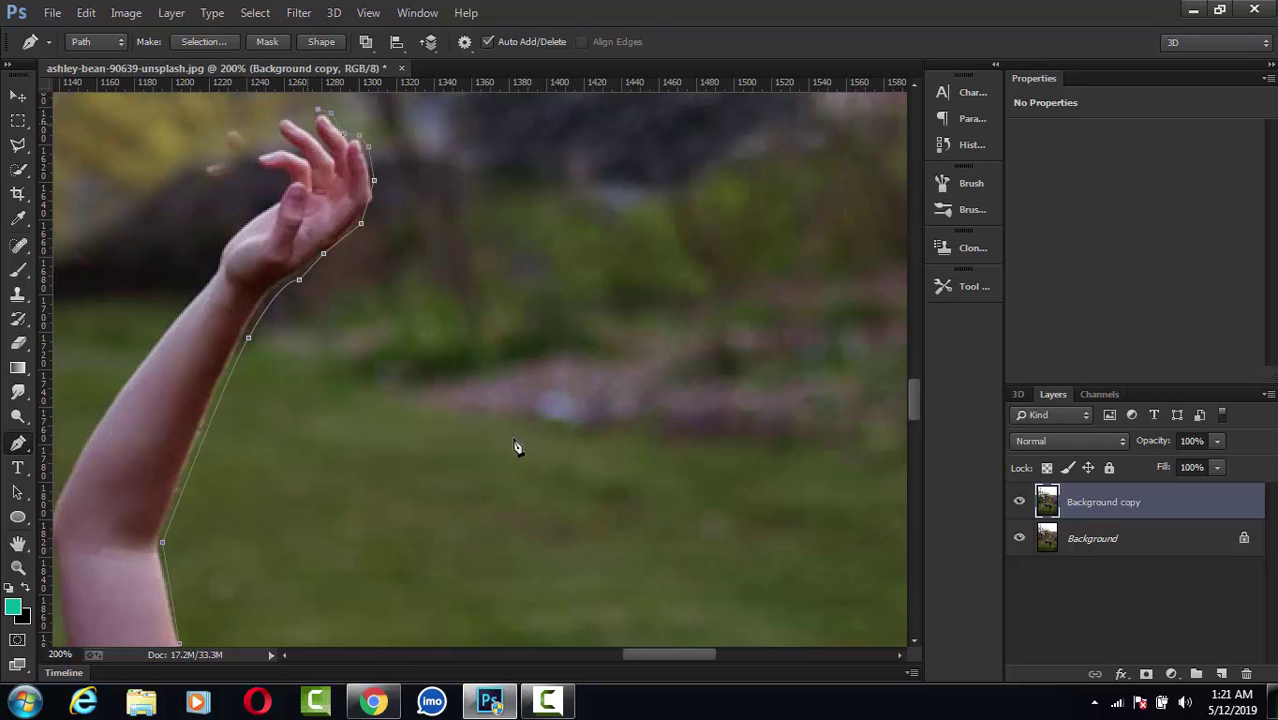
pyautogui.moveTo(273, 195); pyautogui.dragTo(226, 213)
# Step: Scroll across the image and curve the path along the shoulder edge
pyautogui.scroll(-3, 516, 447)
pyautogui.hscroll(-3, 516, 447)
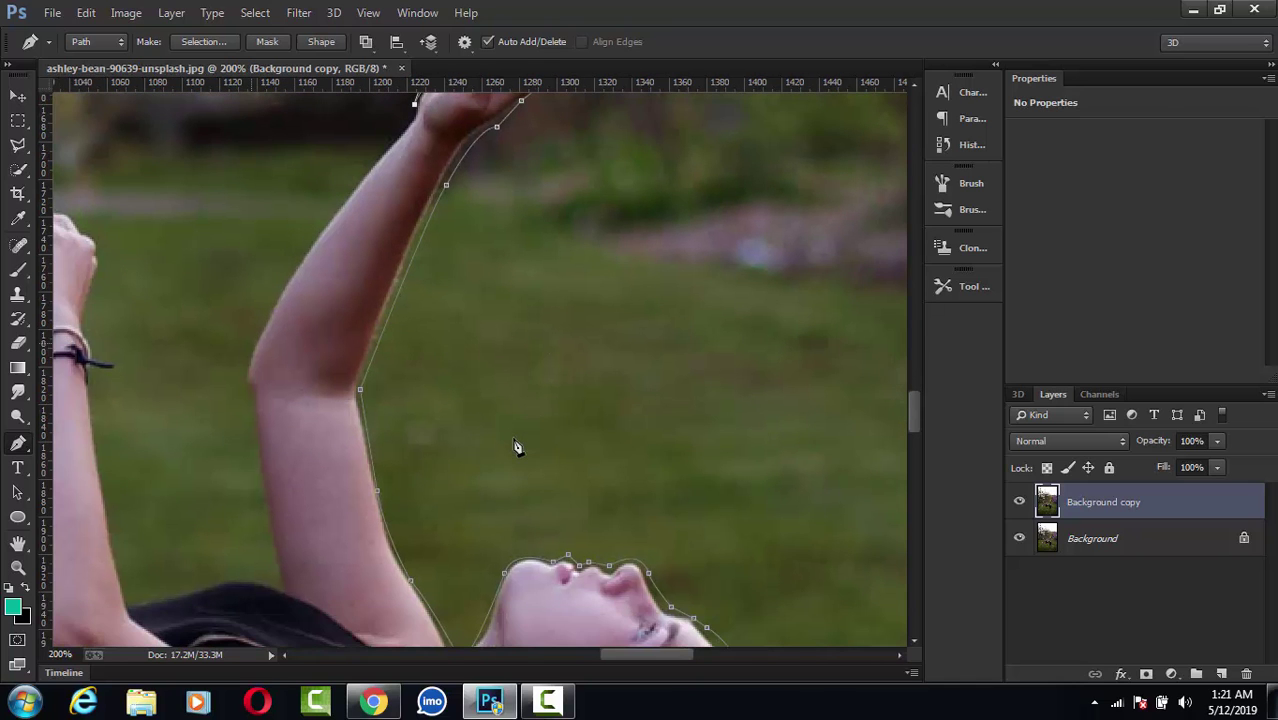
pyautogui.scroll(-4, 516, 447)
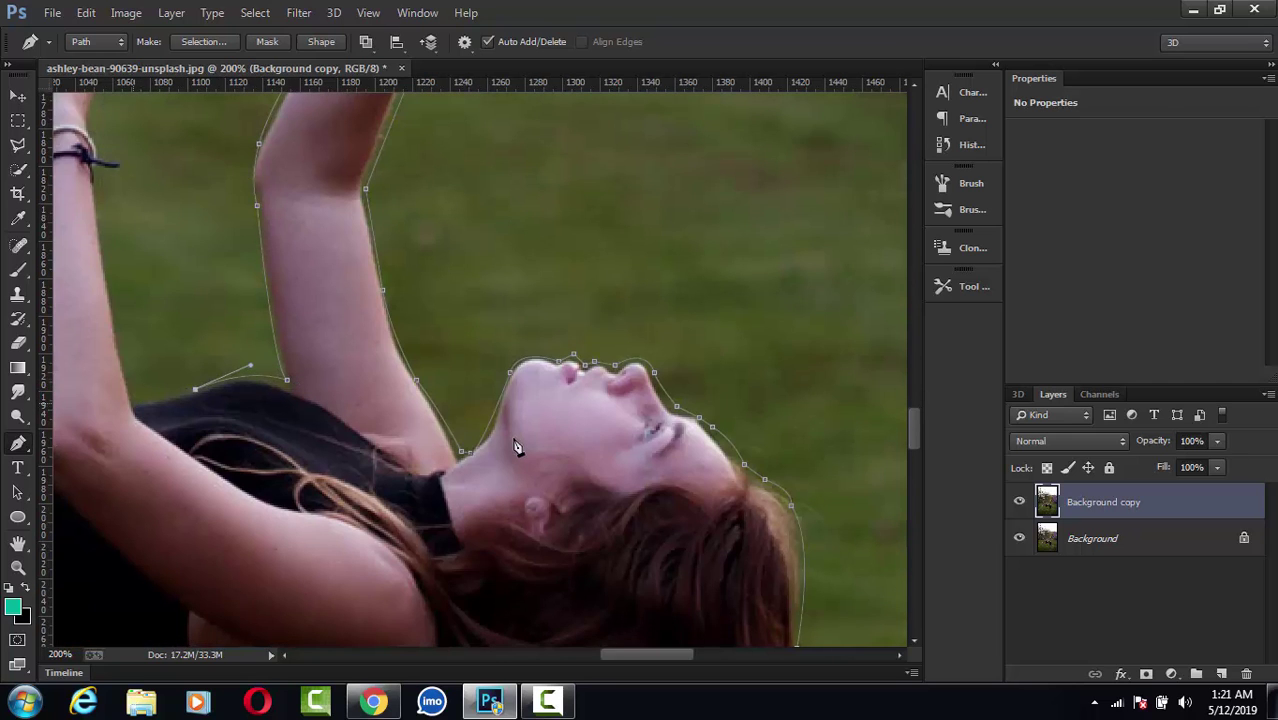
pyautogui.scroll(4, 516, 447)
pyautogui.hscroll(-1, 516, 447)
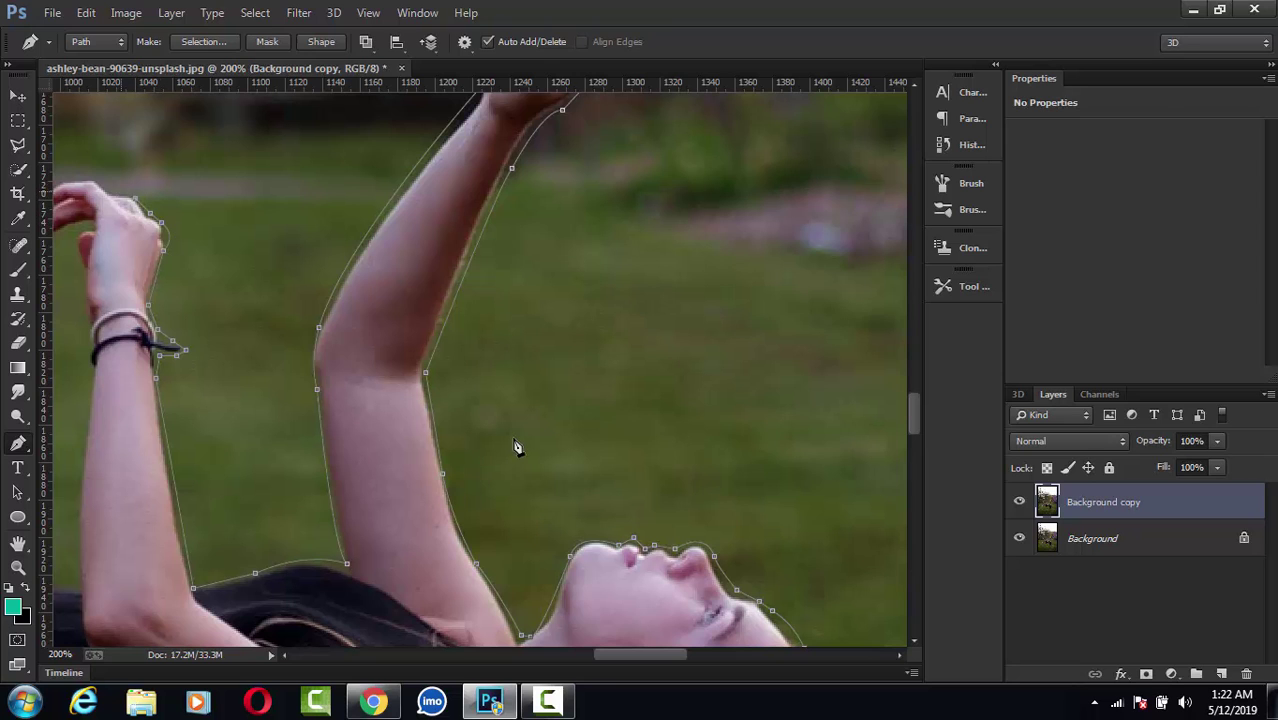
pyautogui.hscroll(-2, 516, 447)
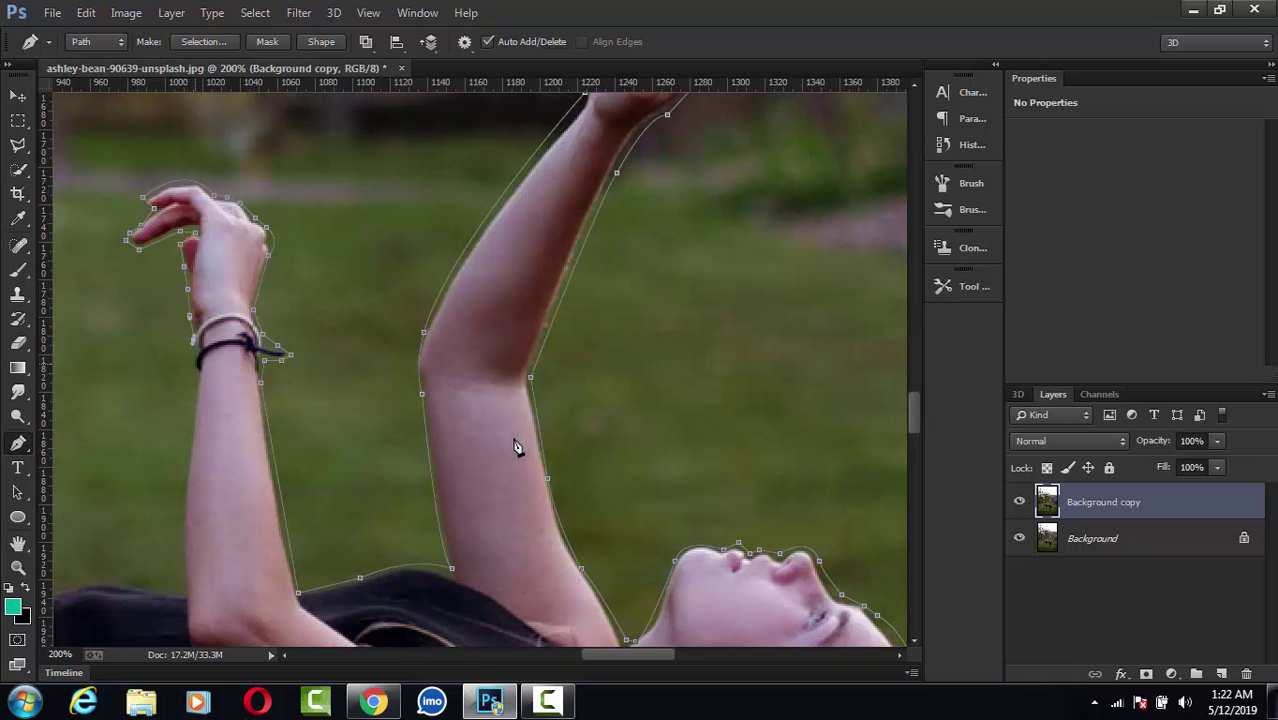
pyautogui.scroll(-11, 516, 447)
pyautogui.scroll(9, 516, 447)
pyautogui.hscroll(-4, 516, 447)
pyautogui.scroll(-1, 516, 447)
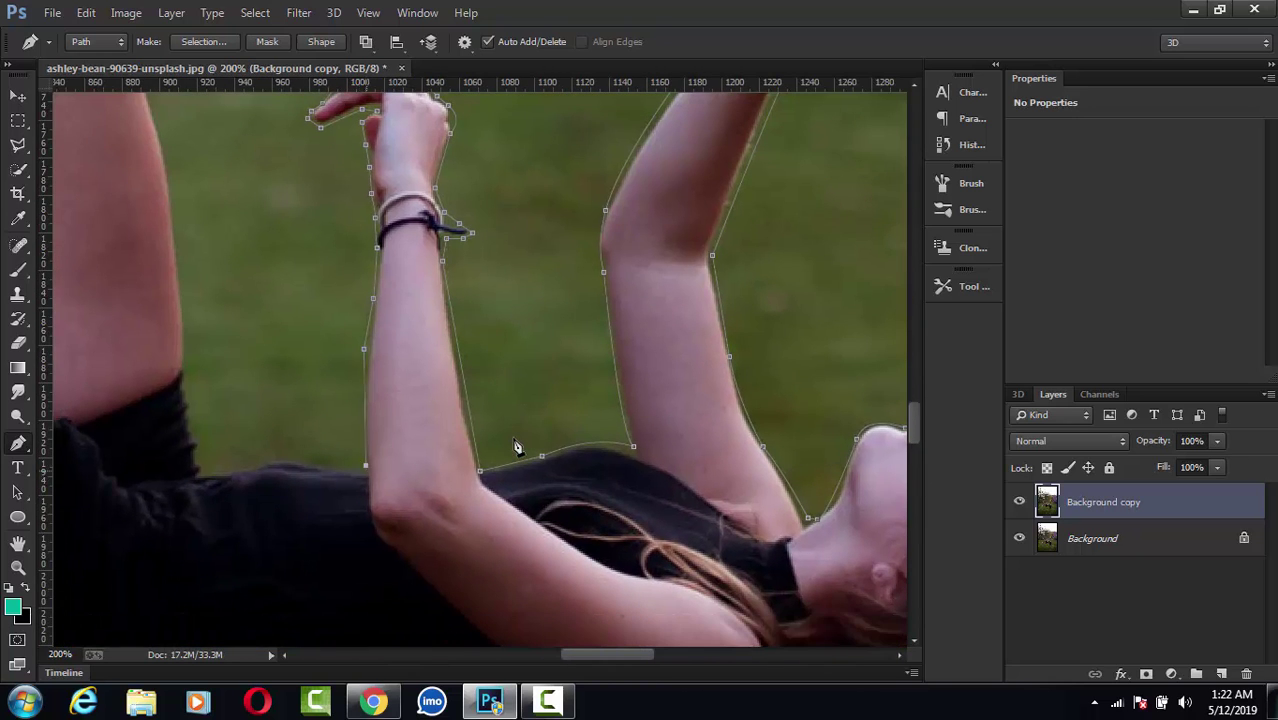
pyautogui.moveTo(281, 464); pyautogui.dragTo(226, 478)
# Step: Close the path along the upper leg back to the raised foot, then review it
pyautogui.scroll(5, 516, 447)
pyautogui.hscroll(-4, 516, 447)
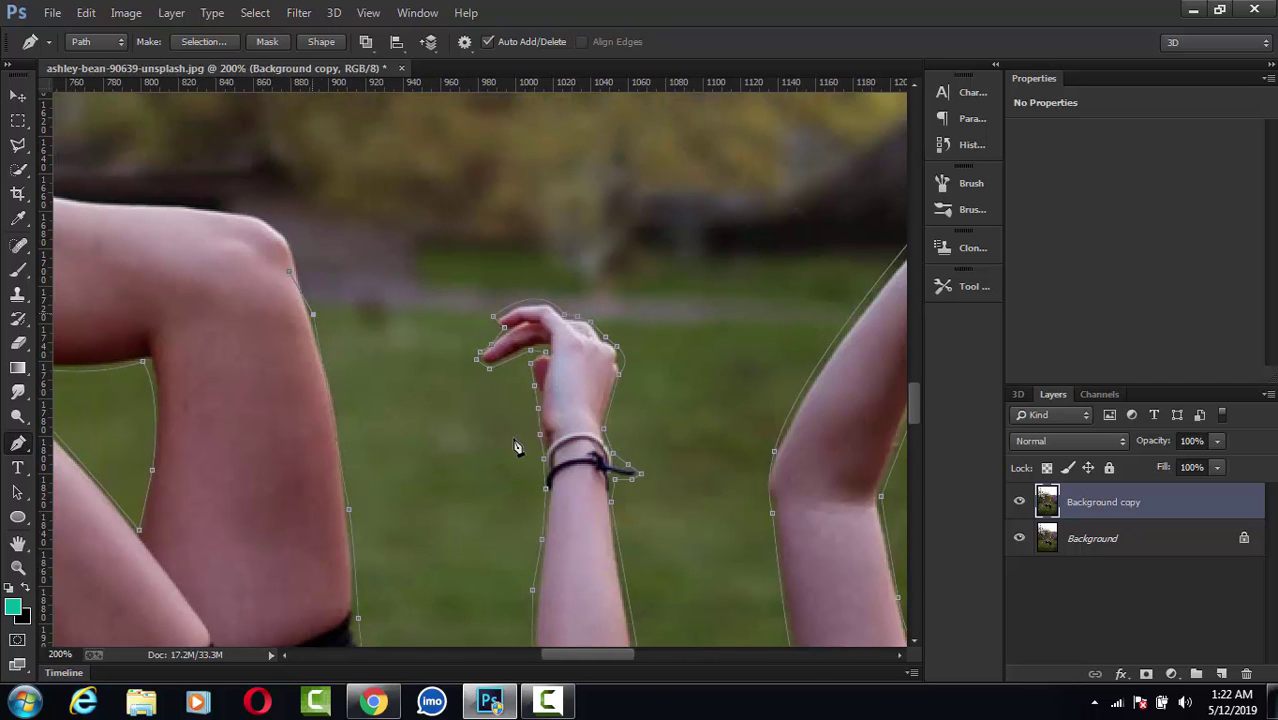
pyautogui.hscroll(-5, 516, 447)
pyautogui.scroll(1, 516, 447)
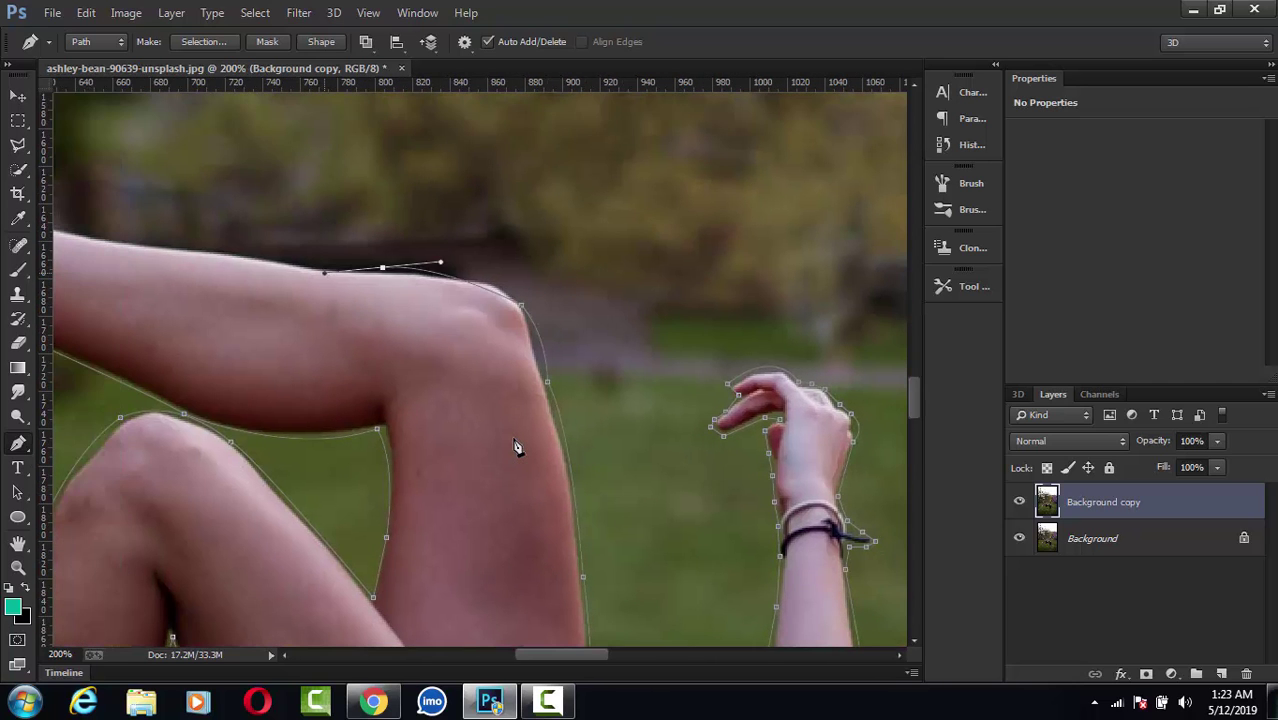
pyautogui.moveTo(383, 267); pyautogui.dragTo(535, 266)
pyautogui.hscroll(-8, 516, 447)
pyautogui.scroll(1, 516, 447)
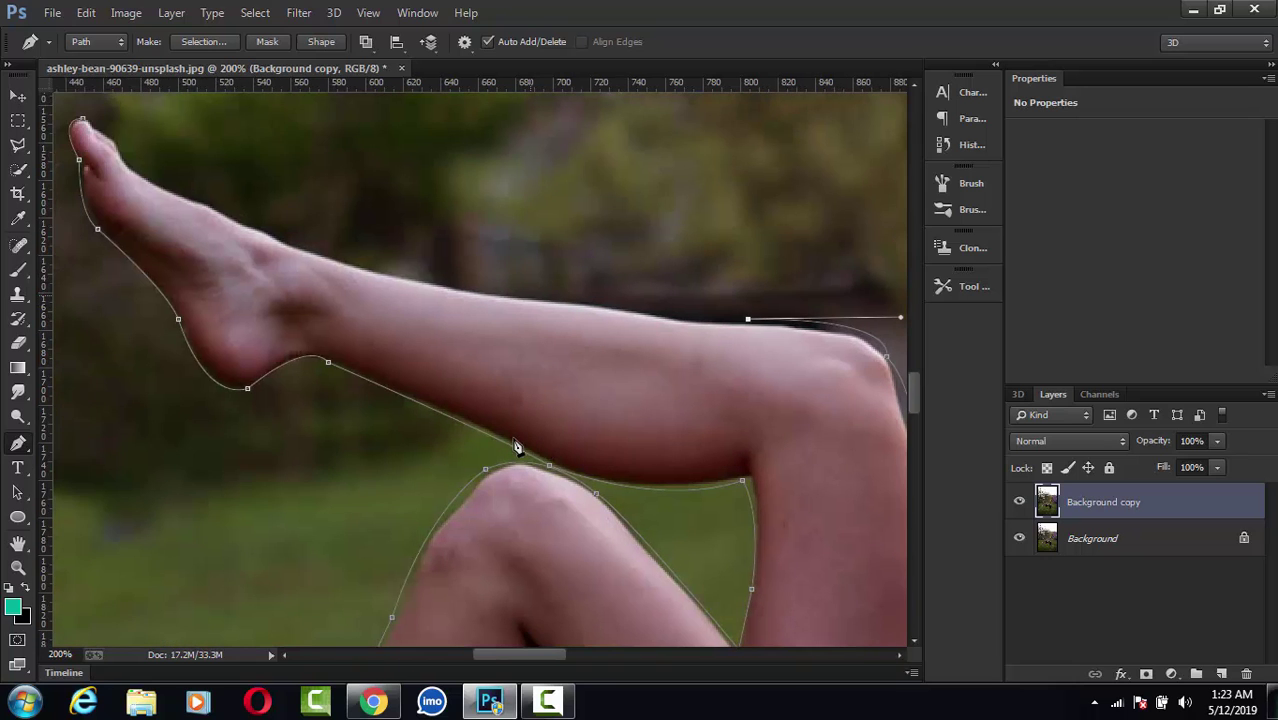
pyautogui.moveTo(363, 261); pyautogui.dragTo(319, 243)
pyautogui.moveTo(204, 203); pyautogui.dragTo(129, 171)
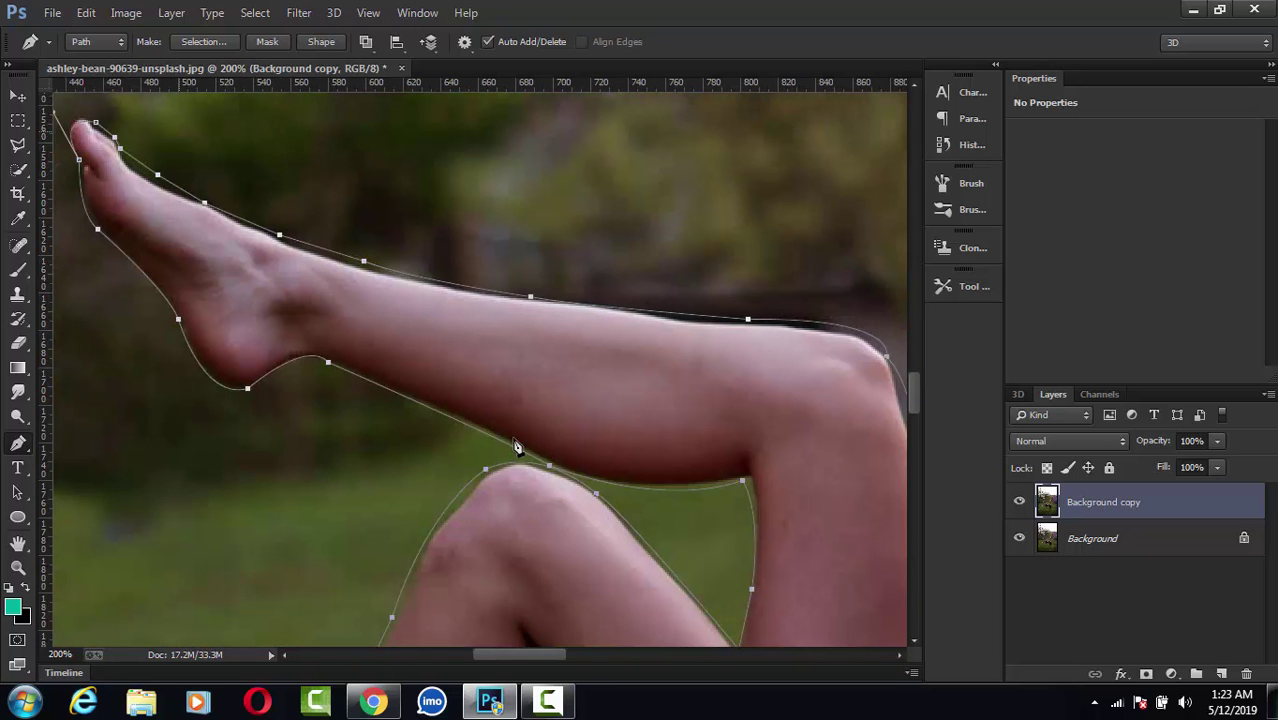
pyautogui.scroll(-2, 516, 447)
pyautogui.scroll(-1, 516, 447)
pyautogui.scroll(-1, 516, 447)
# Step: Convert the woman's traced path into a selection with a 10-pixel feather radius
pyautogui.scroll(-1, 516, 447)
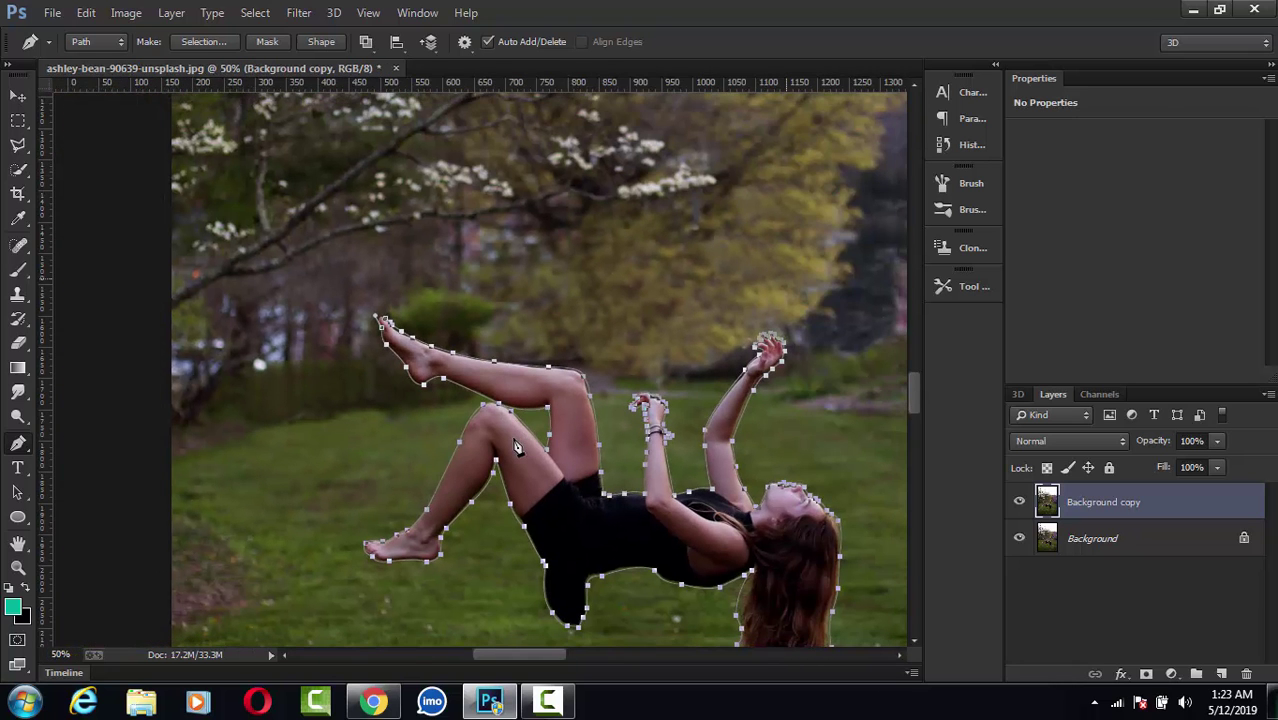
pyautogui.scroll(-1, 516, 447)
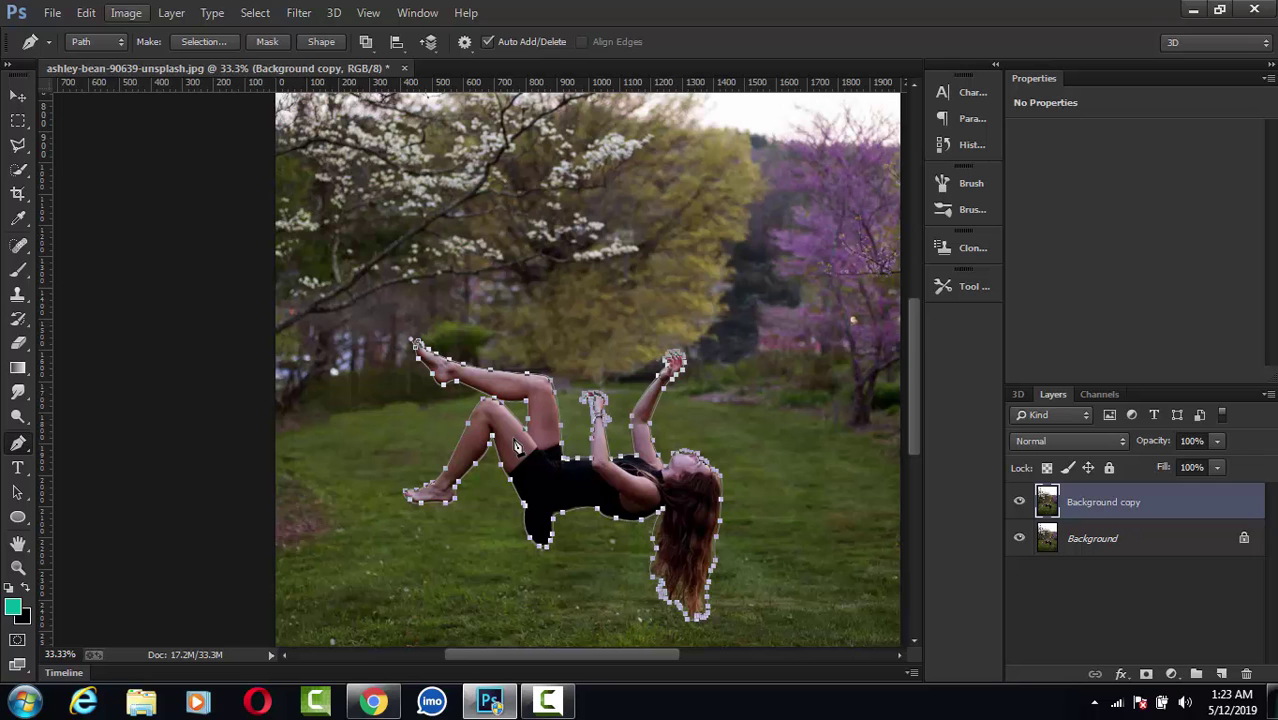
pyautogui.press('Right')
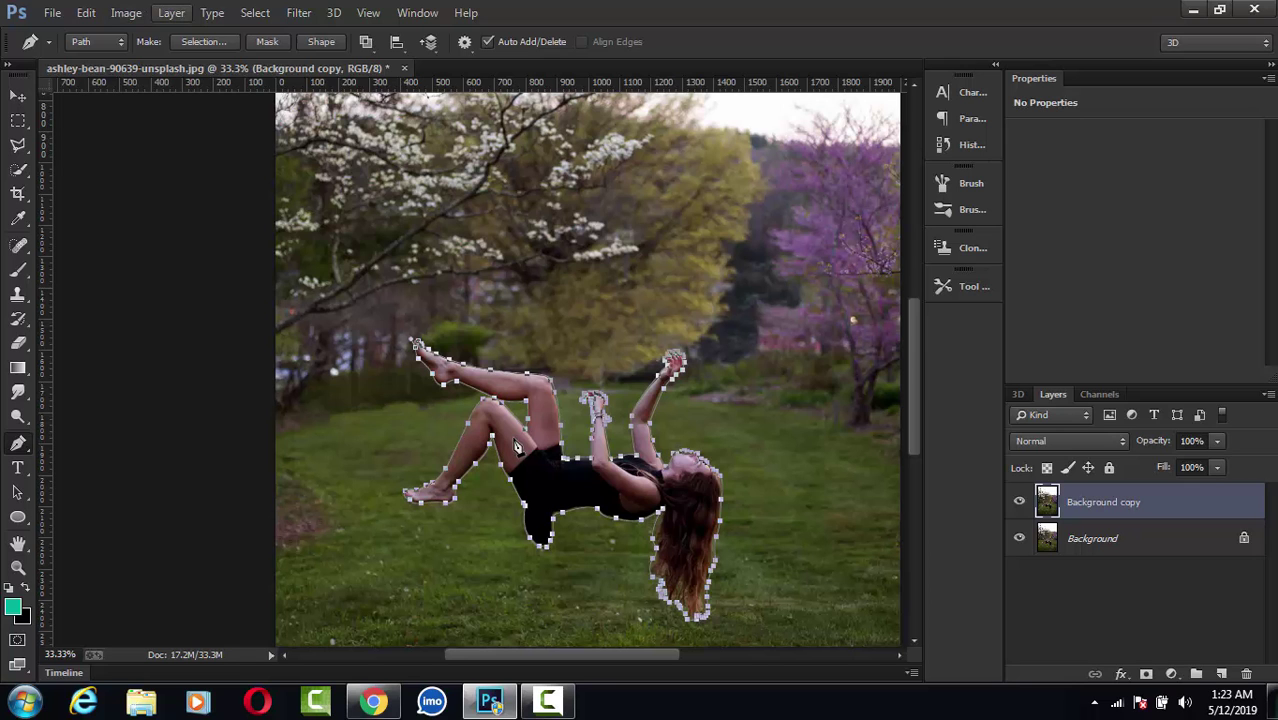
pyautogui.press('Escape')
pyautogui.rightClick(516, 447)
pyautogui.press('Up')
pyautogui.press('Up')
pyautogui.press('Return')
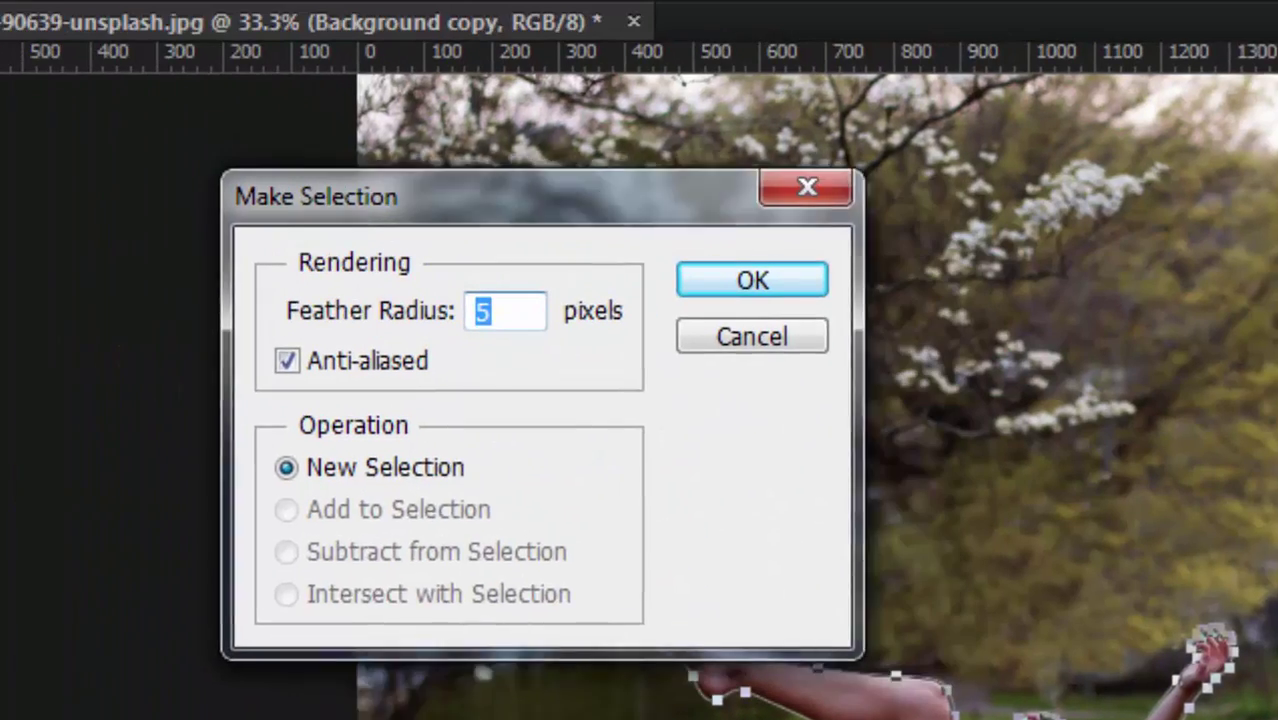
pyautogui.write('1')
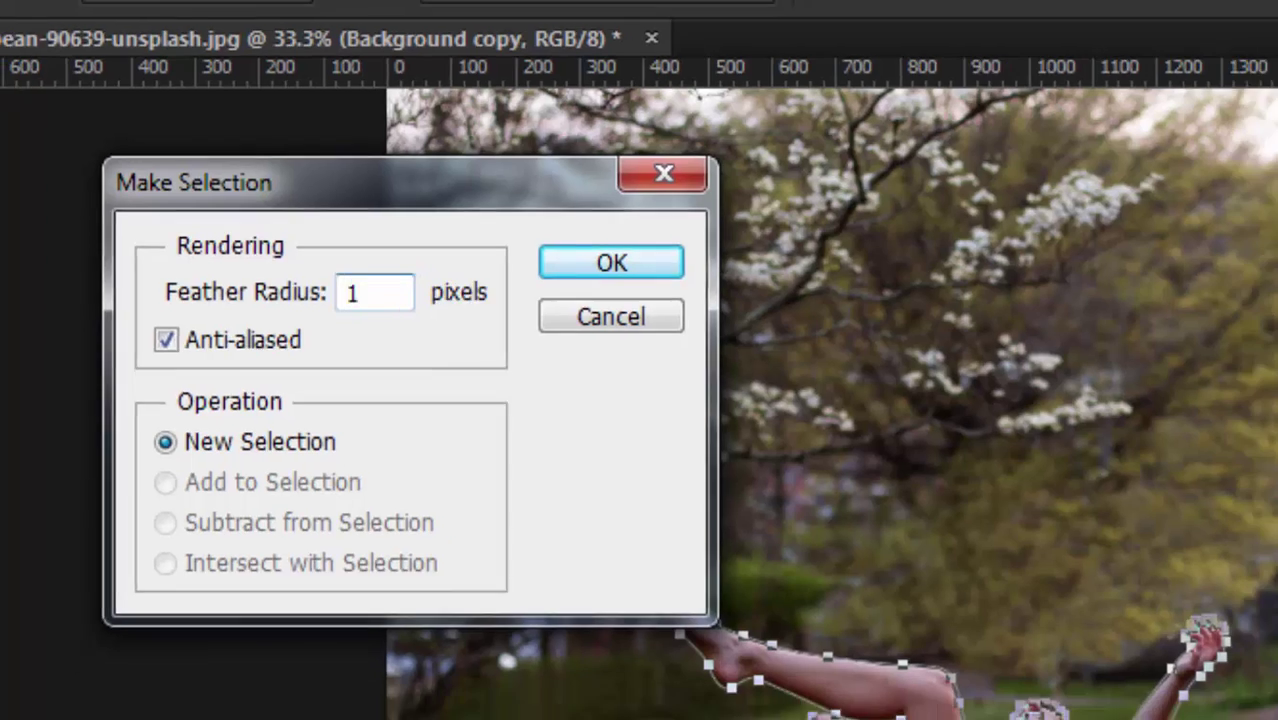
pyautogui.write('0')
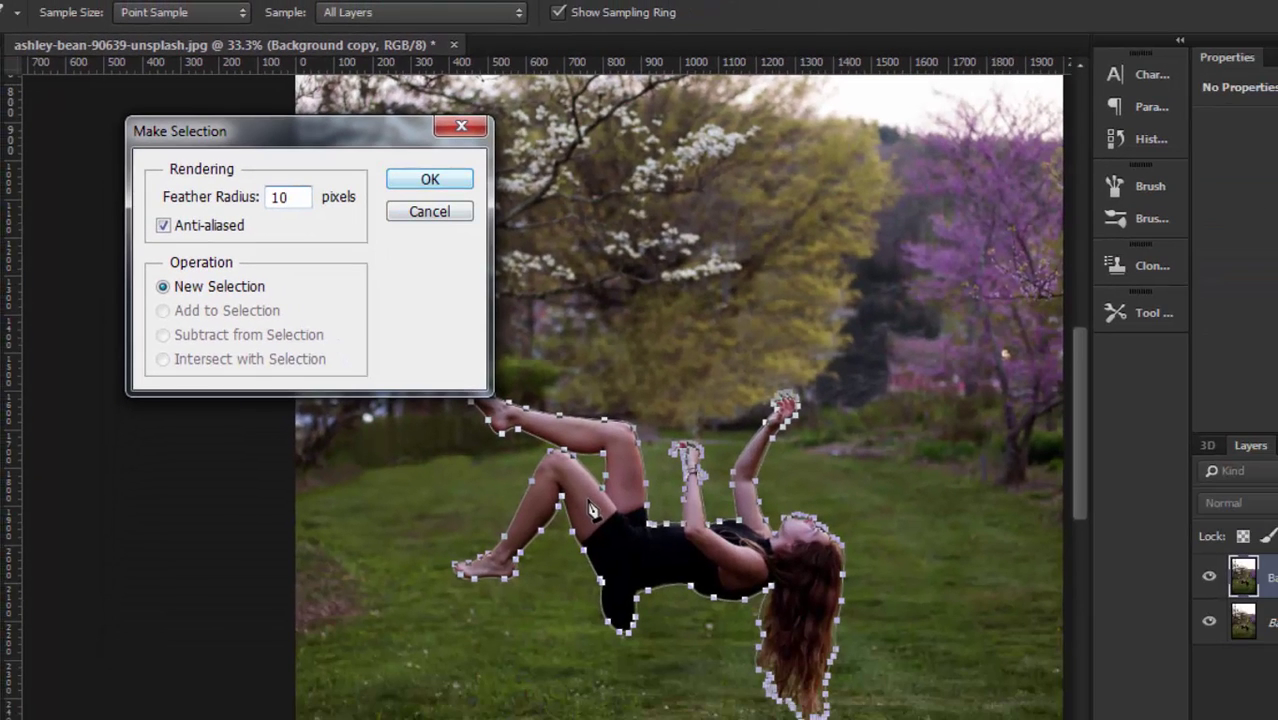
pyautogui.press('Return')
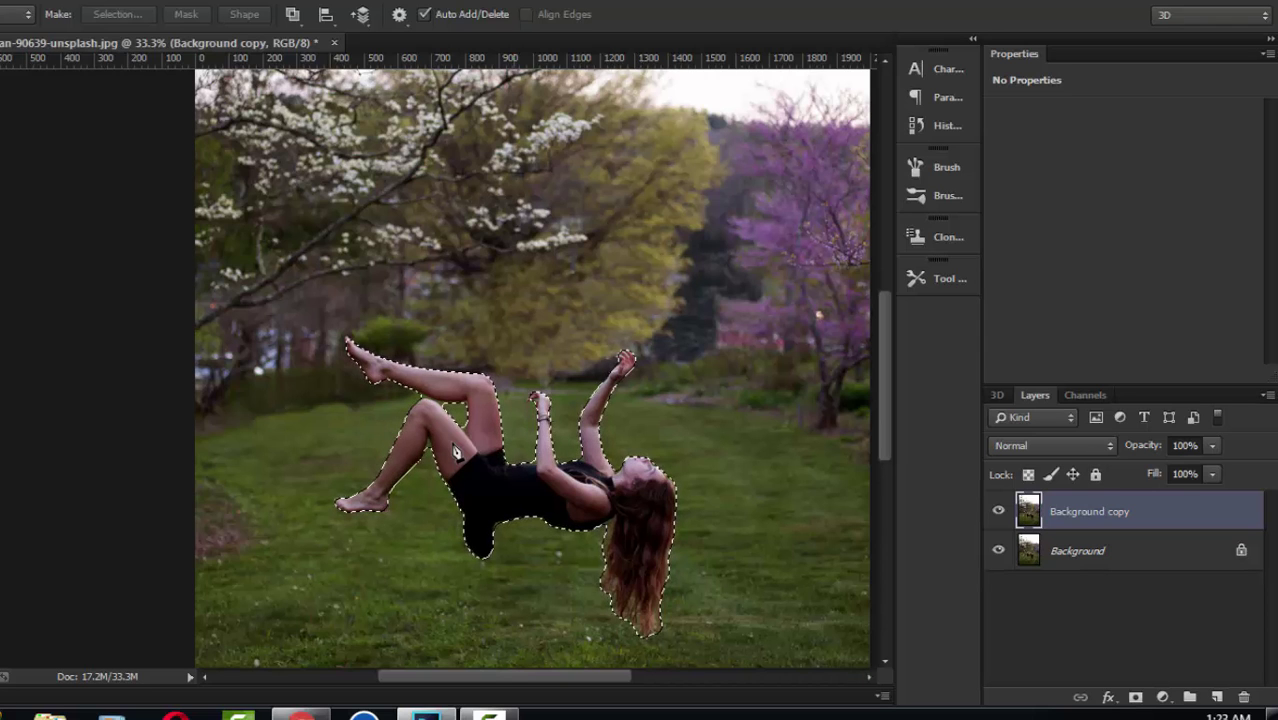
# Step: Copy the feathered woman to Layer 1 via Layer Via Copy and show the background again
pyautogui.press('m')
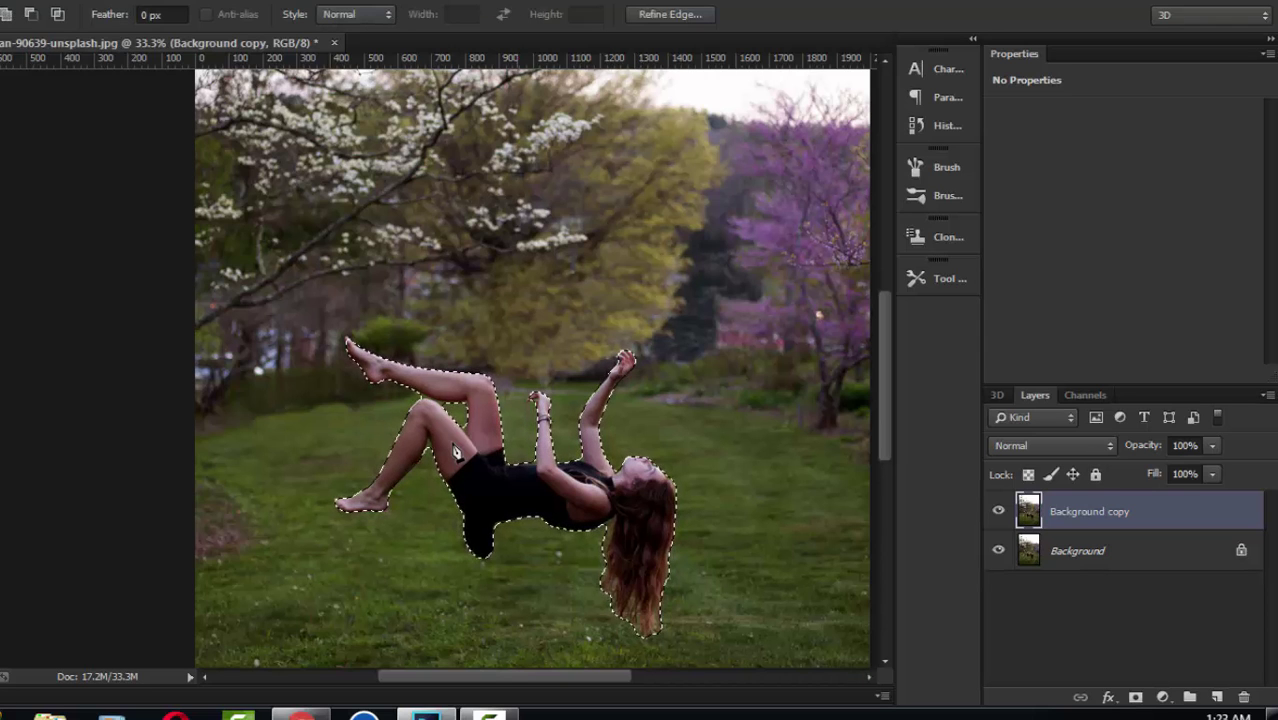
pyautogui.rightClick(455, 453)
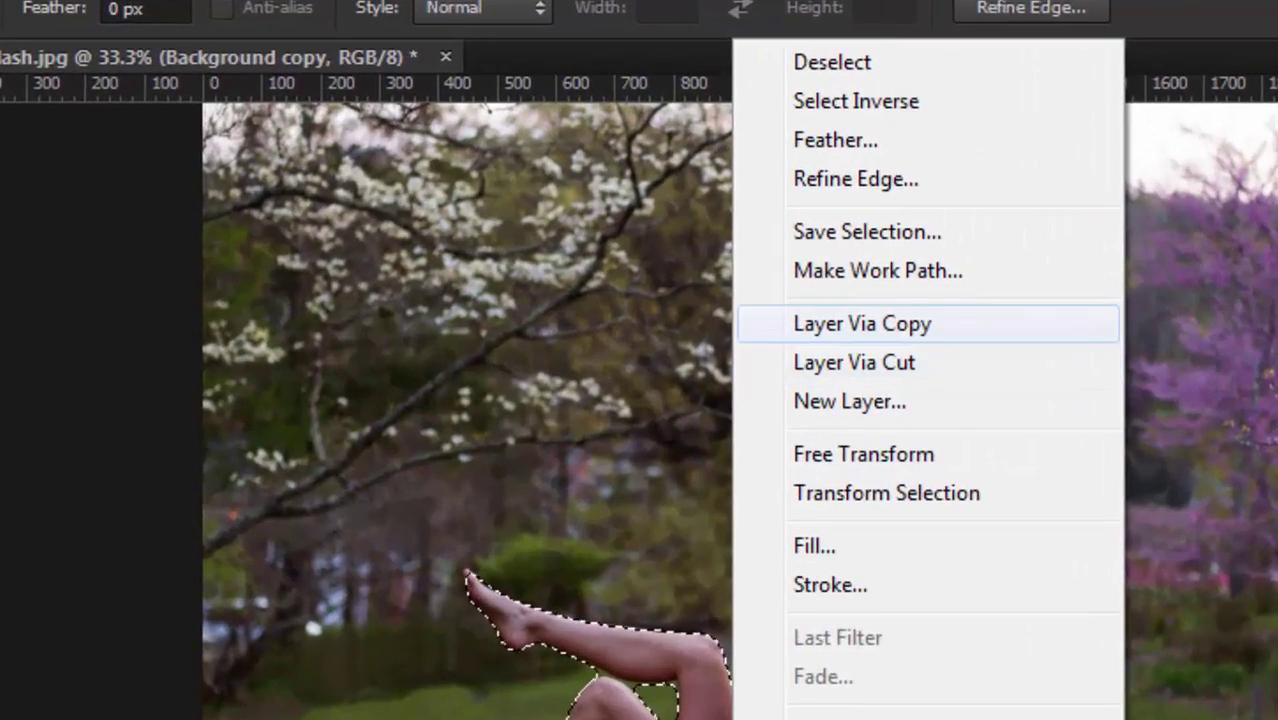
pyautogui.click(862, 323)
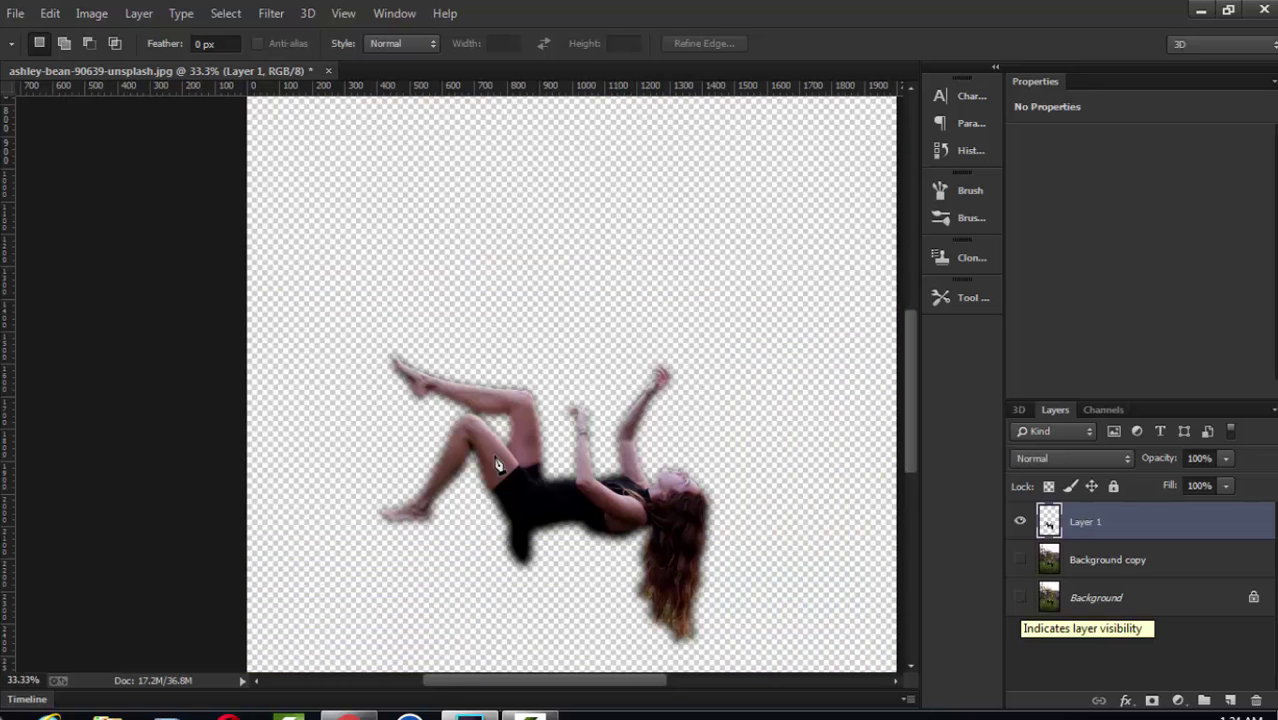
pyautogui.click(1019, 597)
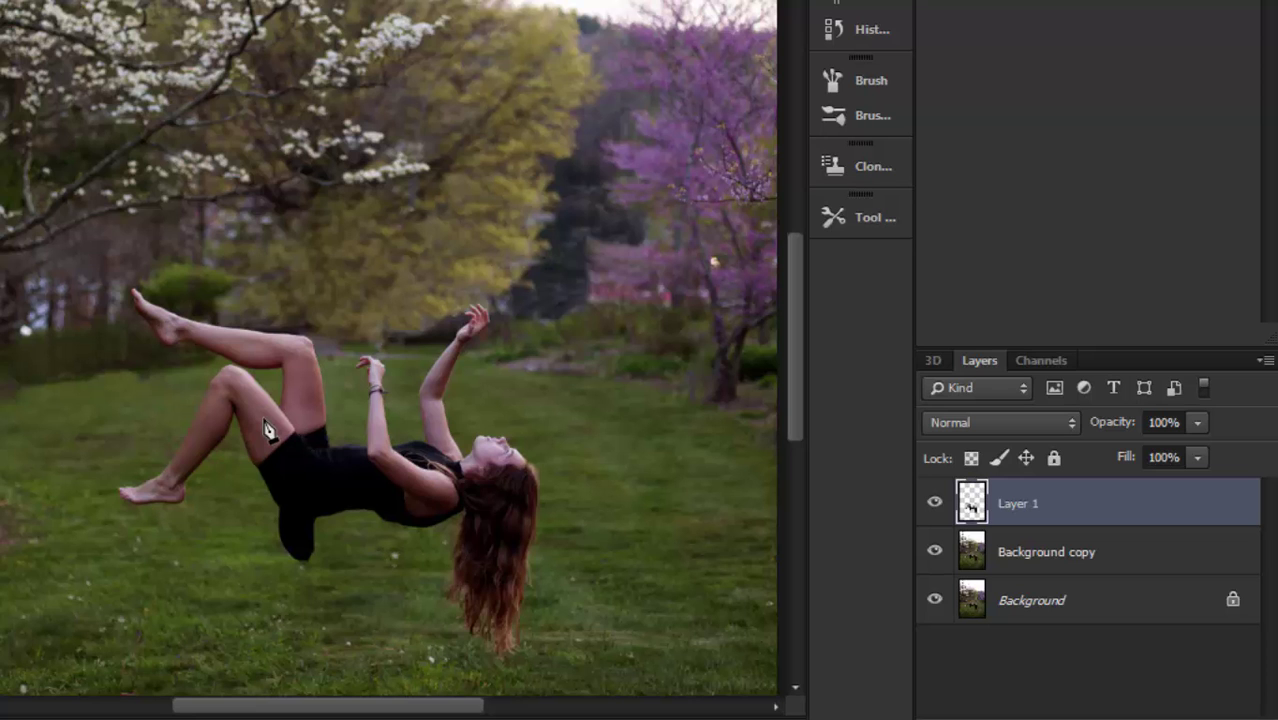
pyautogui.hotkey('alt', '[')
pyautogui.hotkey('alt', ']')
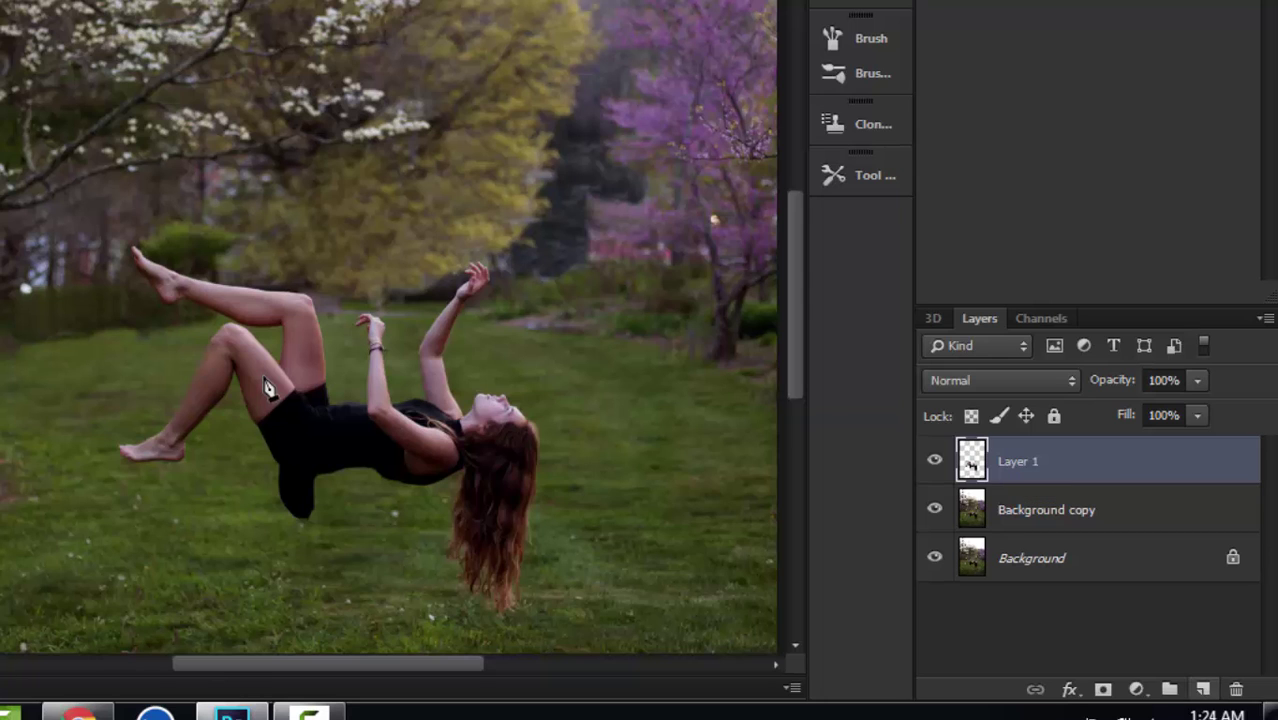
# Step: Add a new empty layer above Layer 1 and name it bg
pyautogui.click(1202, 689)
pyautogui.doubleClick(1018, 461)
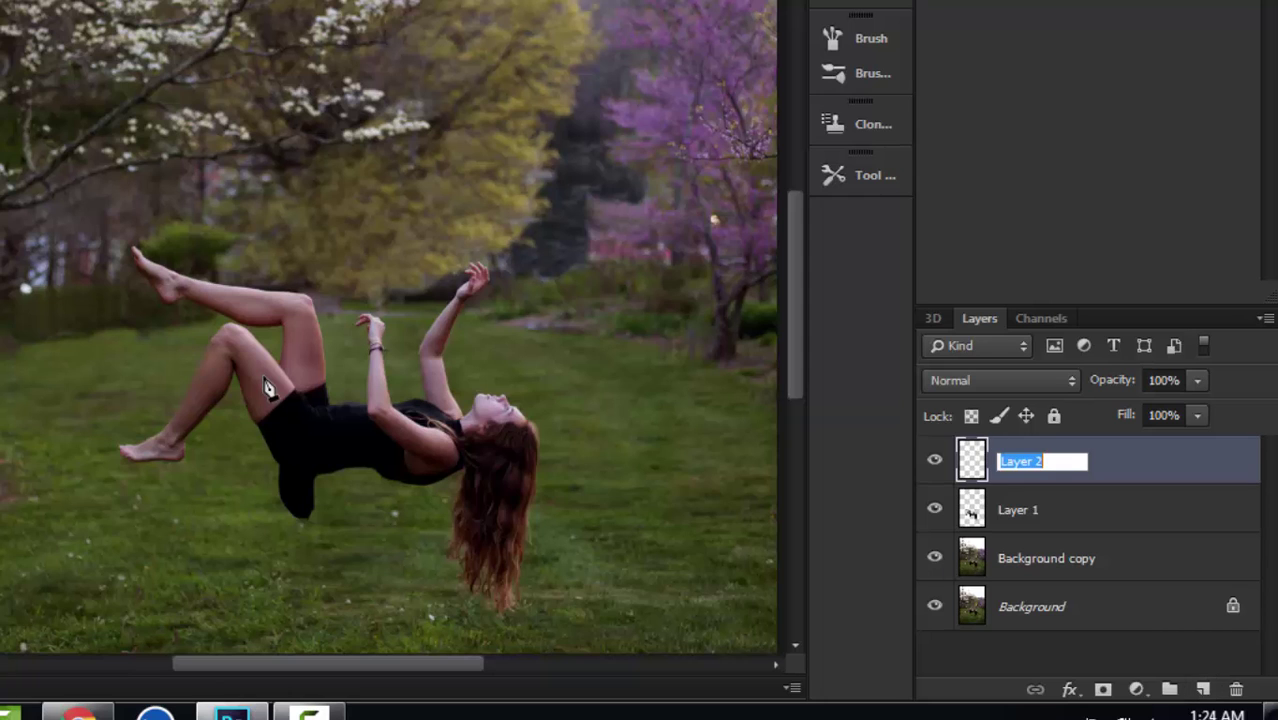
pyautogui.write('bg')
pyautogui.press('Return')
# Step: Add a second new empty layer named pic and check the Layers panel
pyautogui.click(1202, 689)
pyautogui.doubleClick(1018, 461)
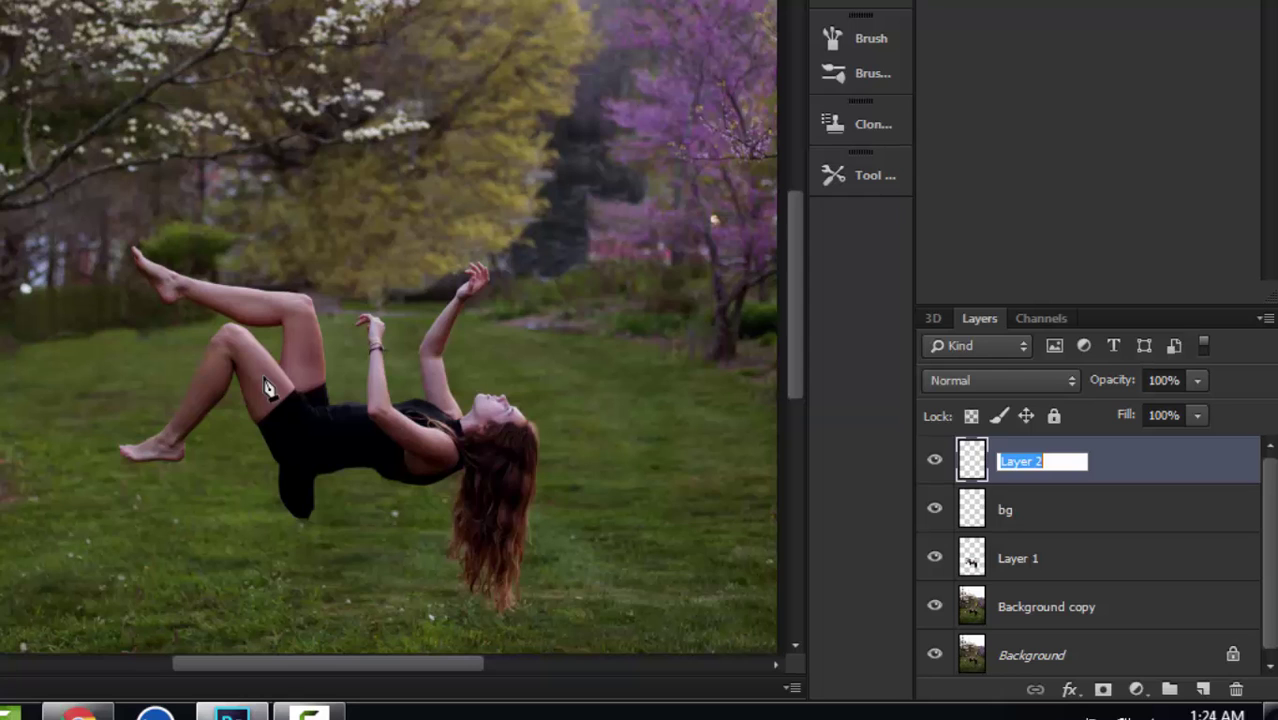
pyautogui.write('Pl')
pyautogui.press('Return')
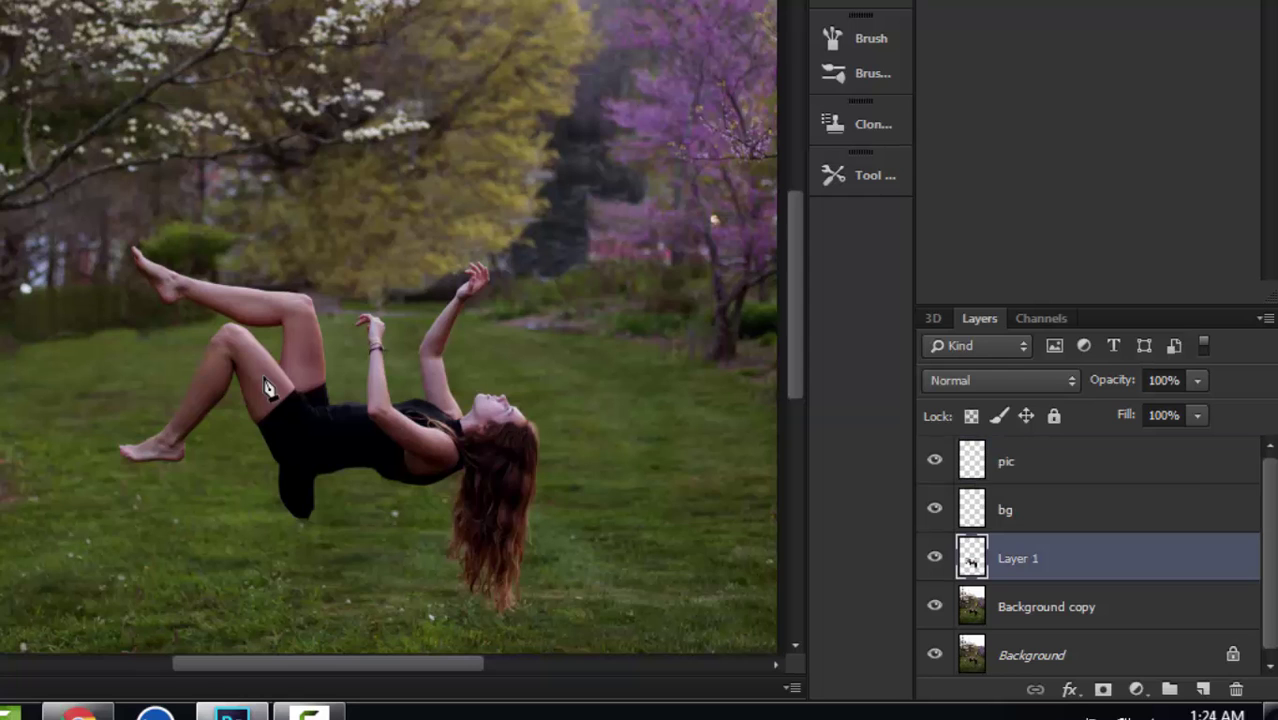
pyautogui.scroll(1, 268, 388)
pyautogui.scroll(1, 268, 388)
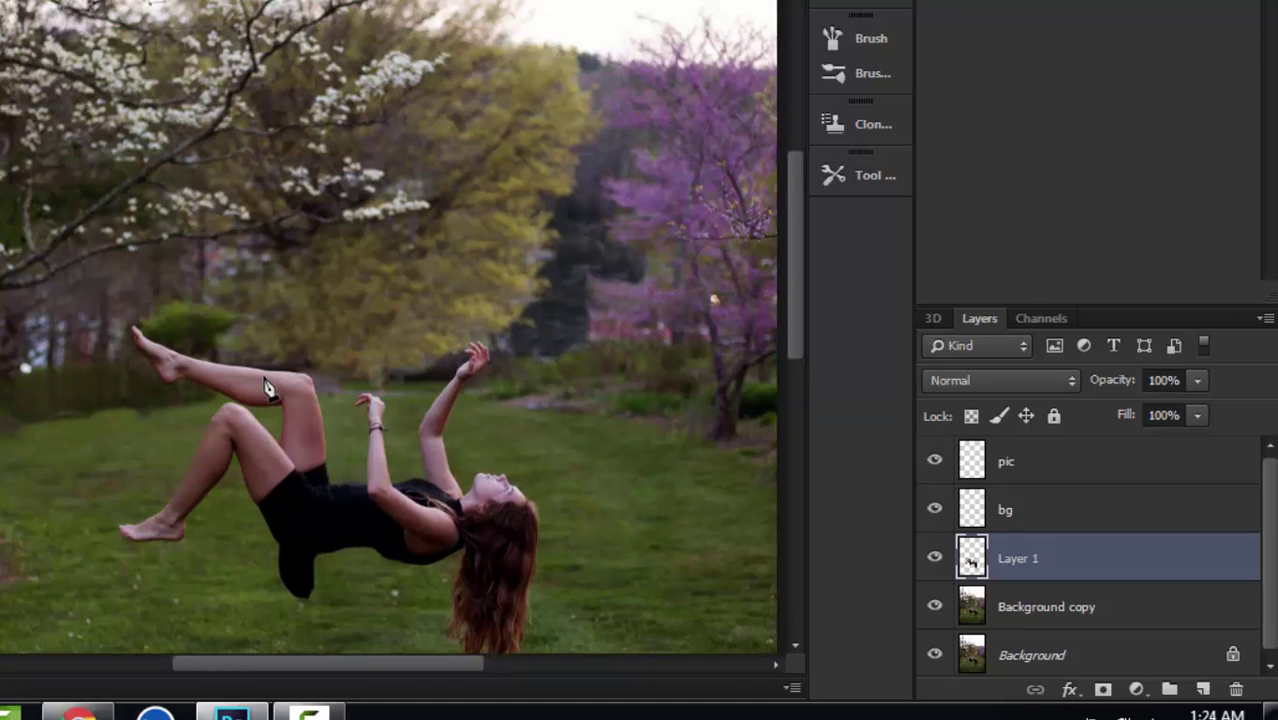
pyautogui.scroll(2, 268, 388)
pyautogui.scroll(1, 268, 388)
pyautogui.scroll(-2, 268, 388)
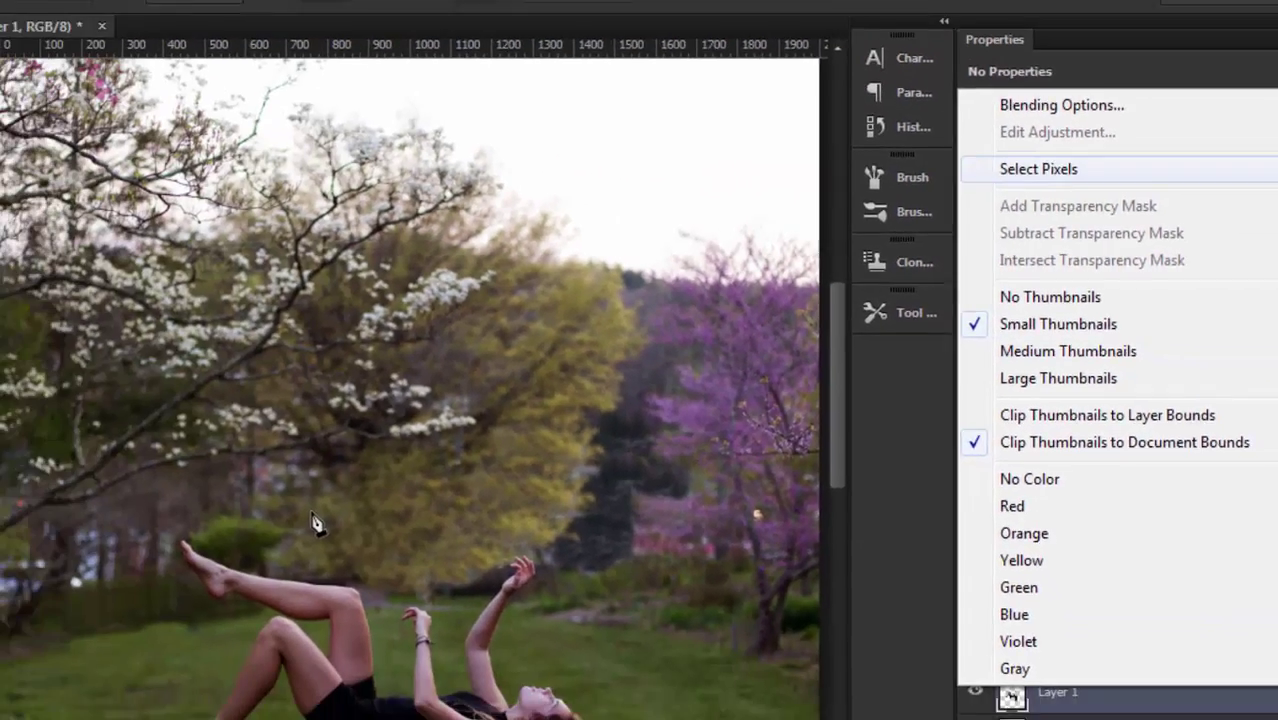
# Step: Load Layer 1's outline as a selection, fill it dark, then deselect
pyautogui.click(869, 134)
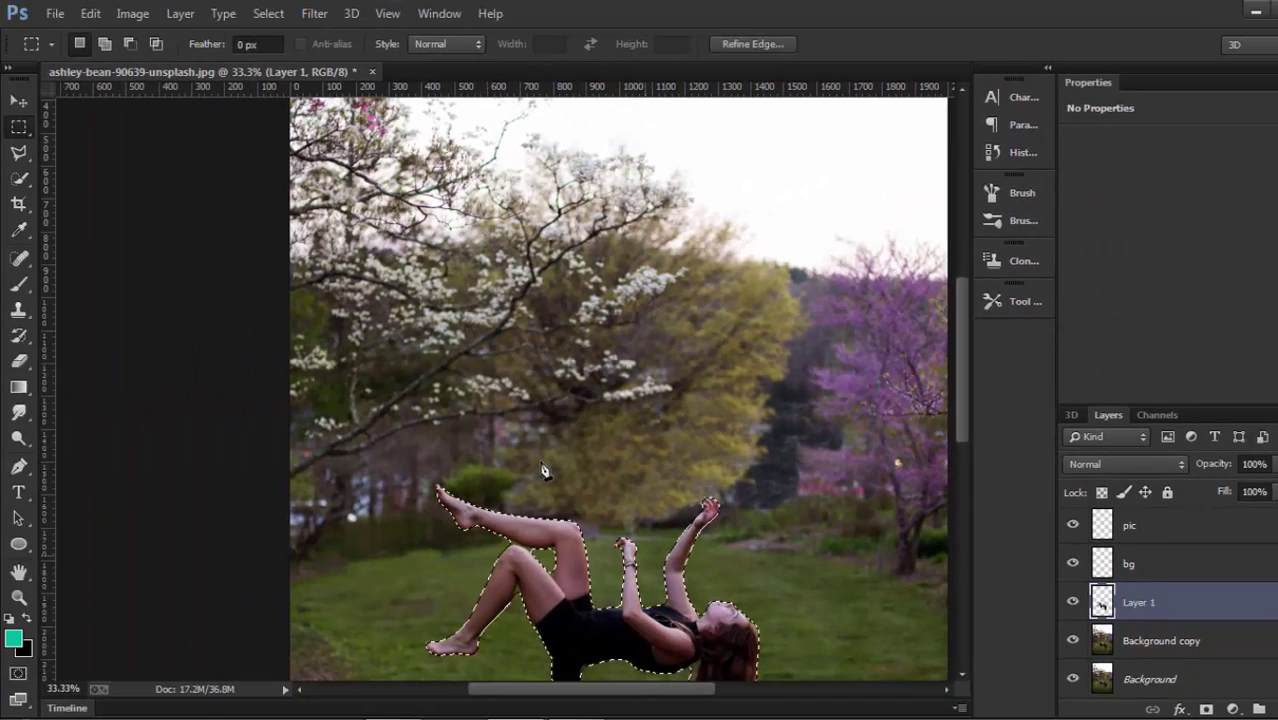
pyautogui.scroll(-1, 543, 471)
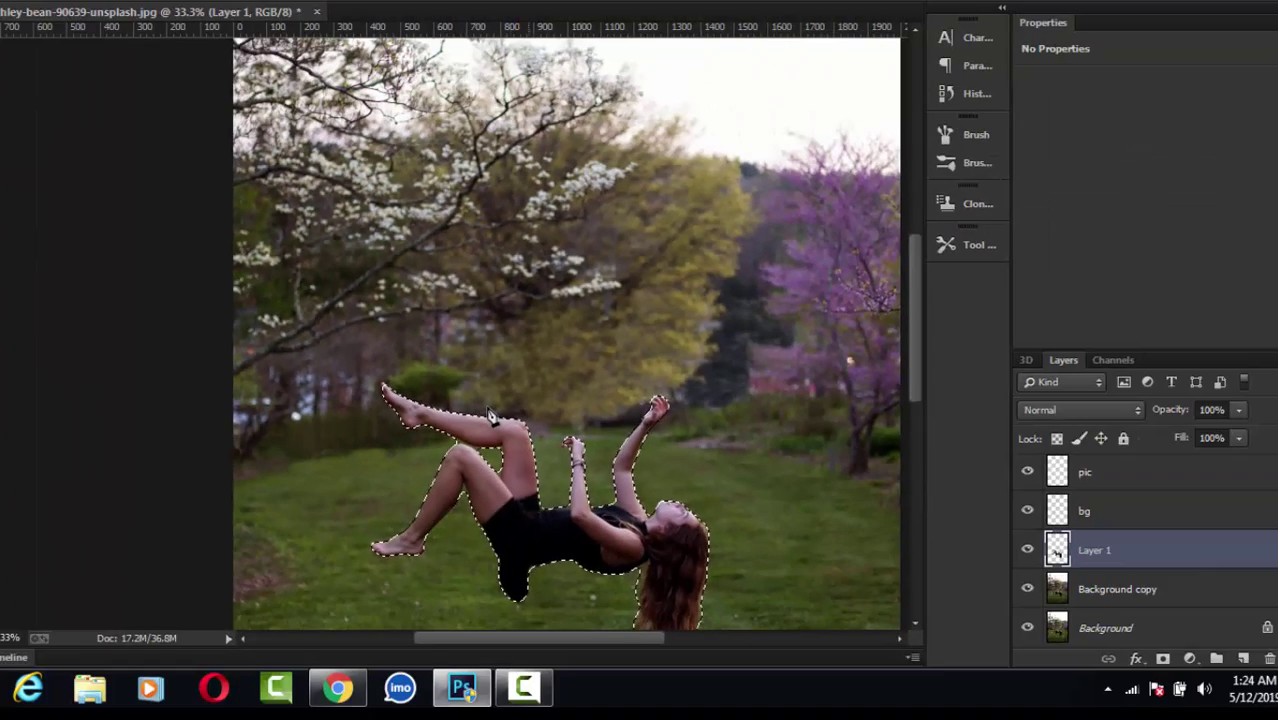
pyautogui.hotkey('alt', 'BackSpace')
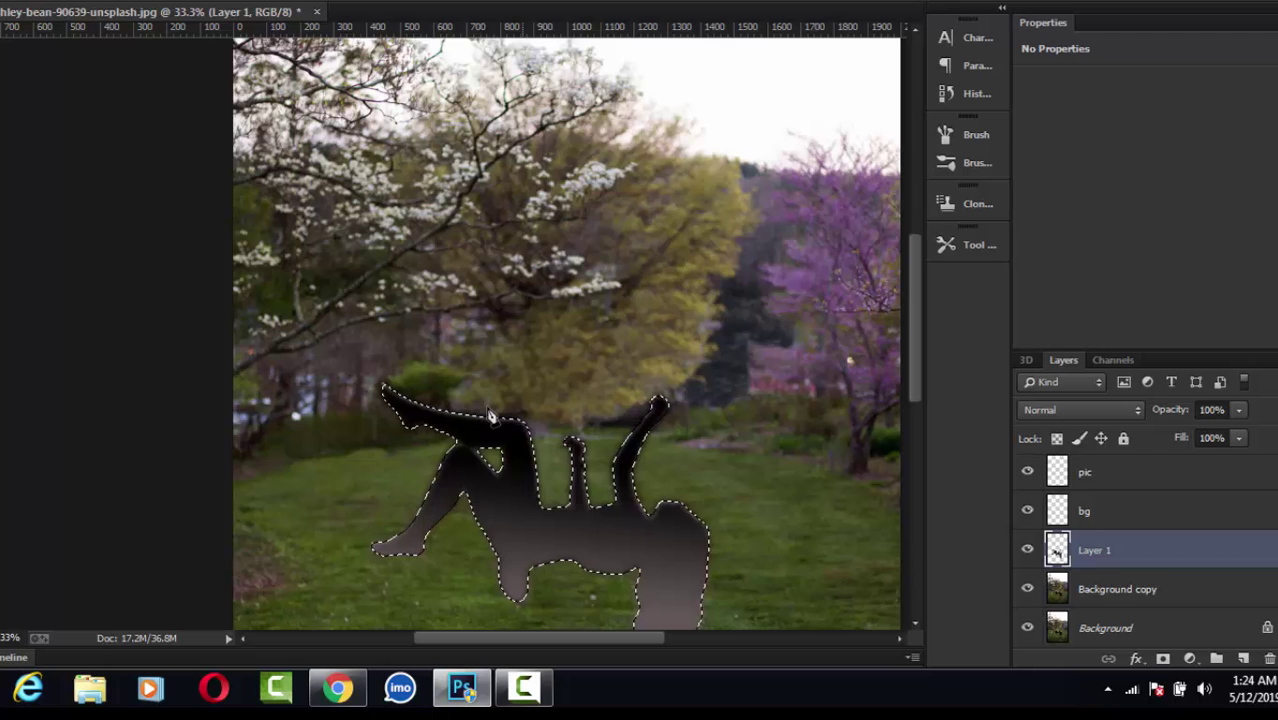
pyautogui.scroll(-1, 490, 415)
pyautogui.scroll(-1, 490, 415)
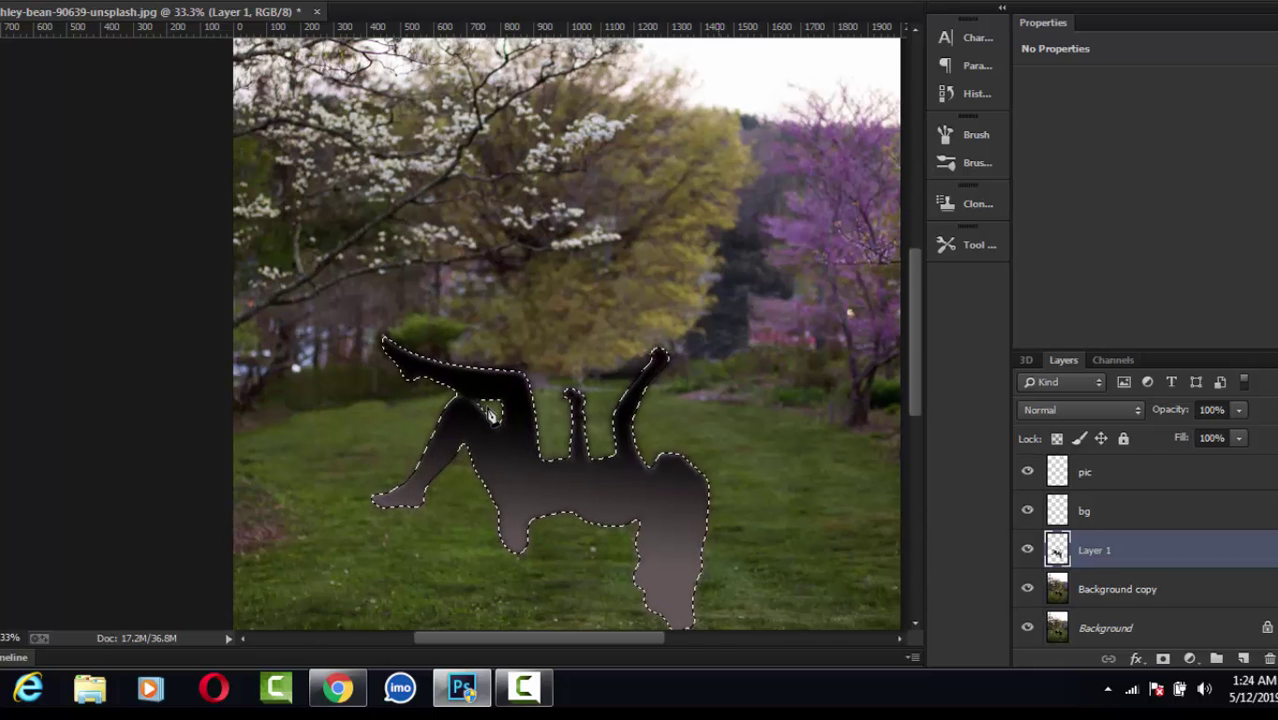
pyautogui.scroll(-2, 490, 415)
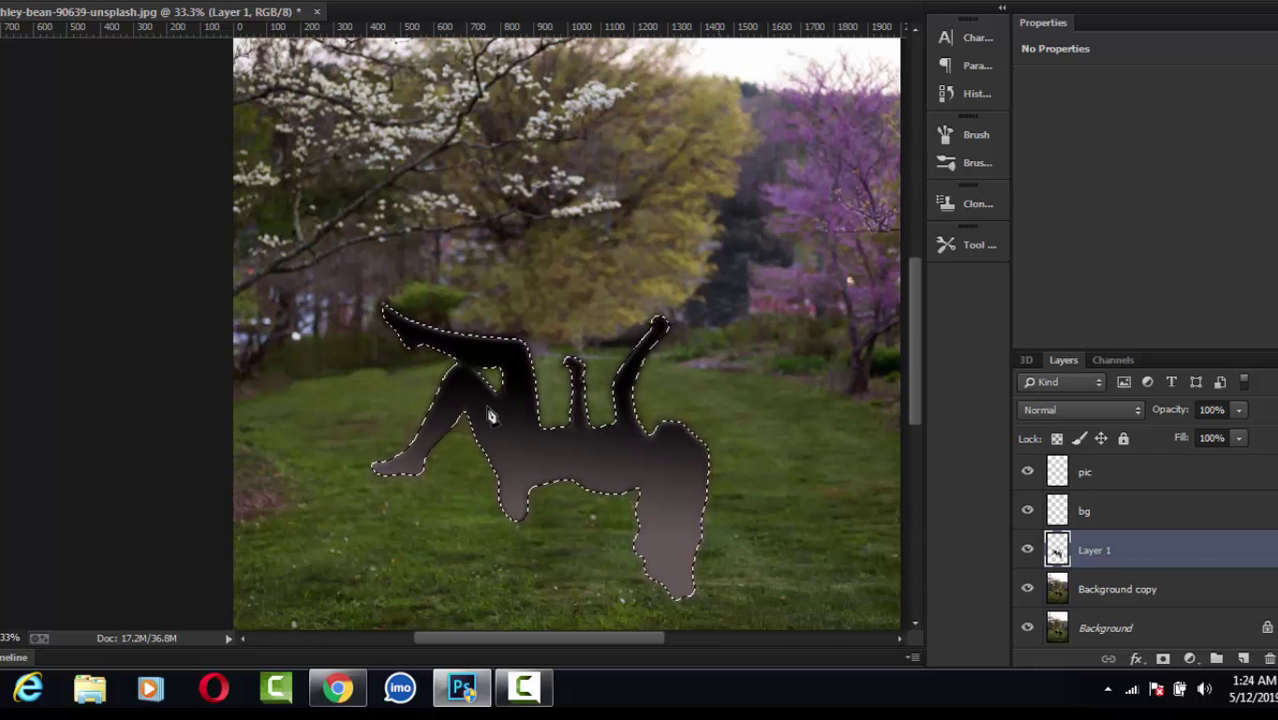
pyautogui.hotkey('ctrl', 'd')
pyautogui.scroll(1, 490, 415)
pyautogui.scroll(1, 490, 415)
pyautogui.scroll(2, 490, 415)
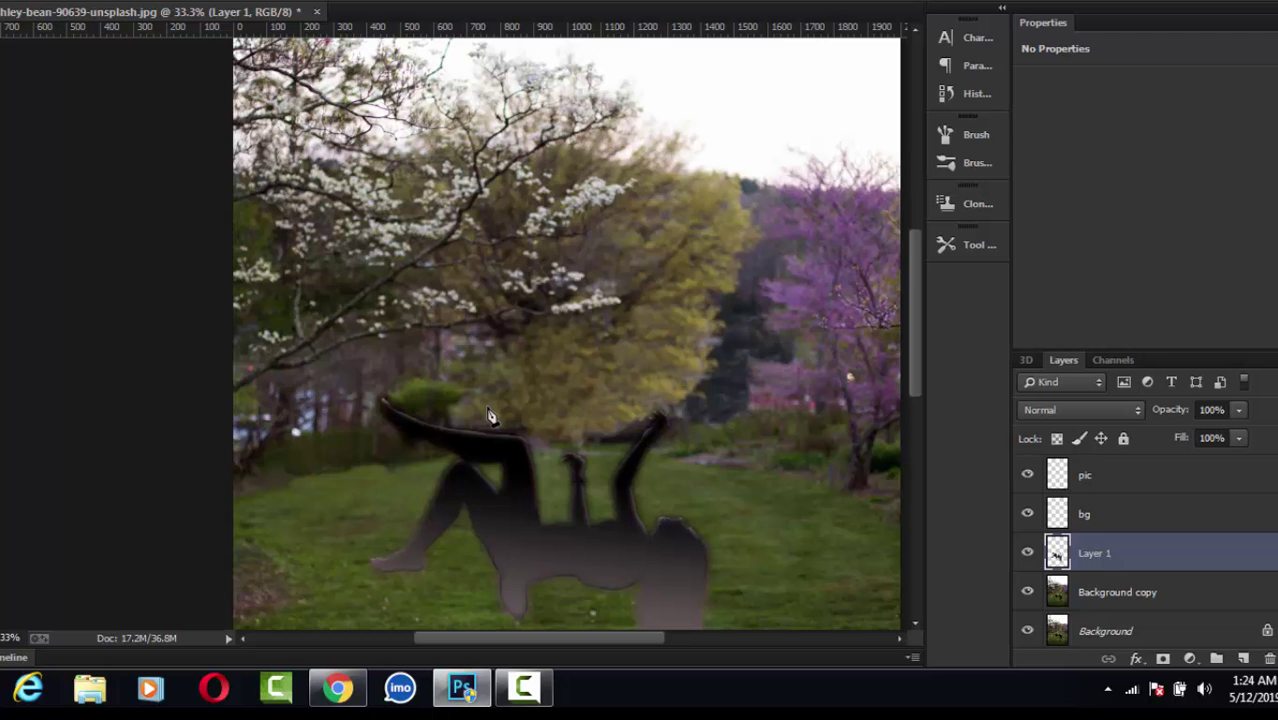
# Step: Undo the fill and drag a vertical dark-to-grey gradient over the figure on the pic layer
pyautogui.hotkey('ctrl', 'alt', 'z')
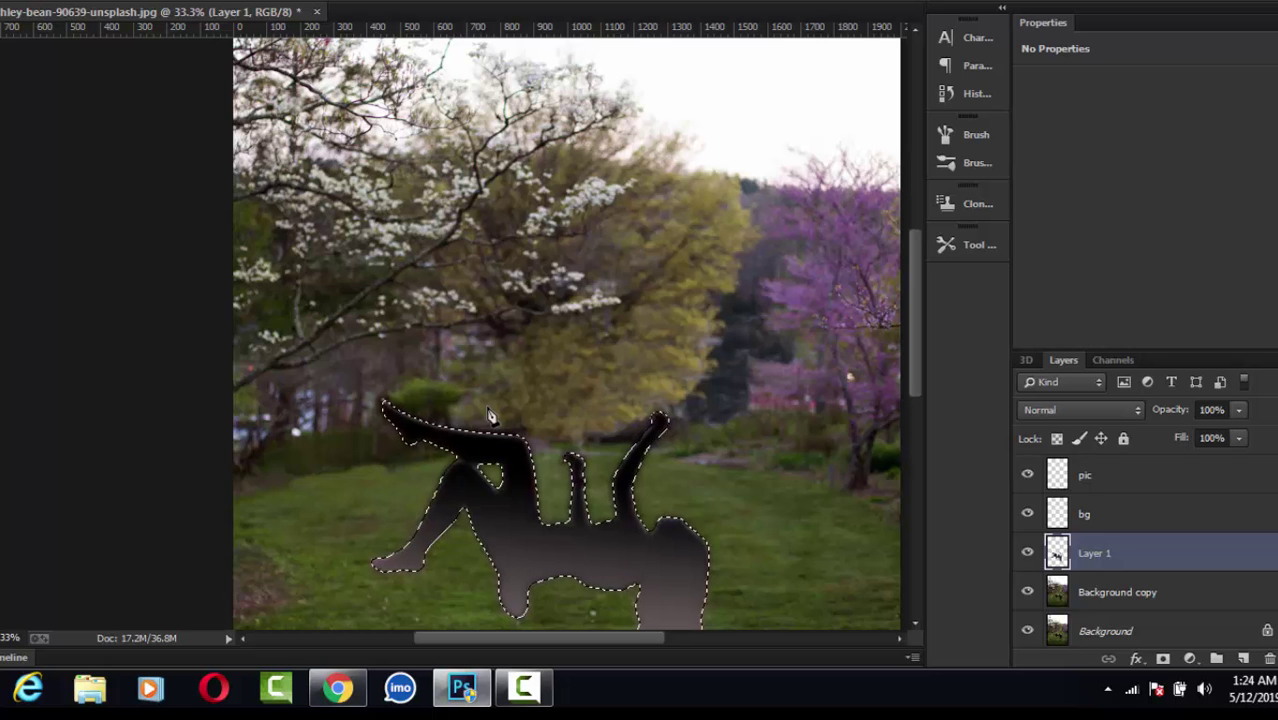
pyautogui.hotkey('ctrl', 'alt', 'z')
pyautogui.hotkey('ctrl', 'alt', 'z')
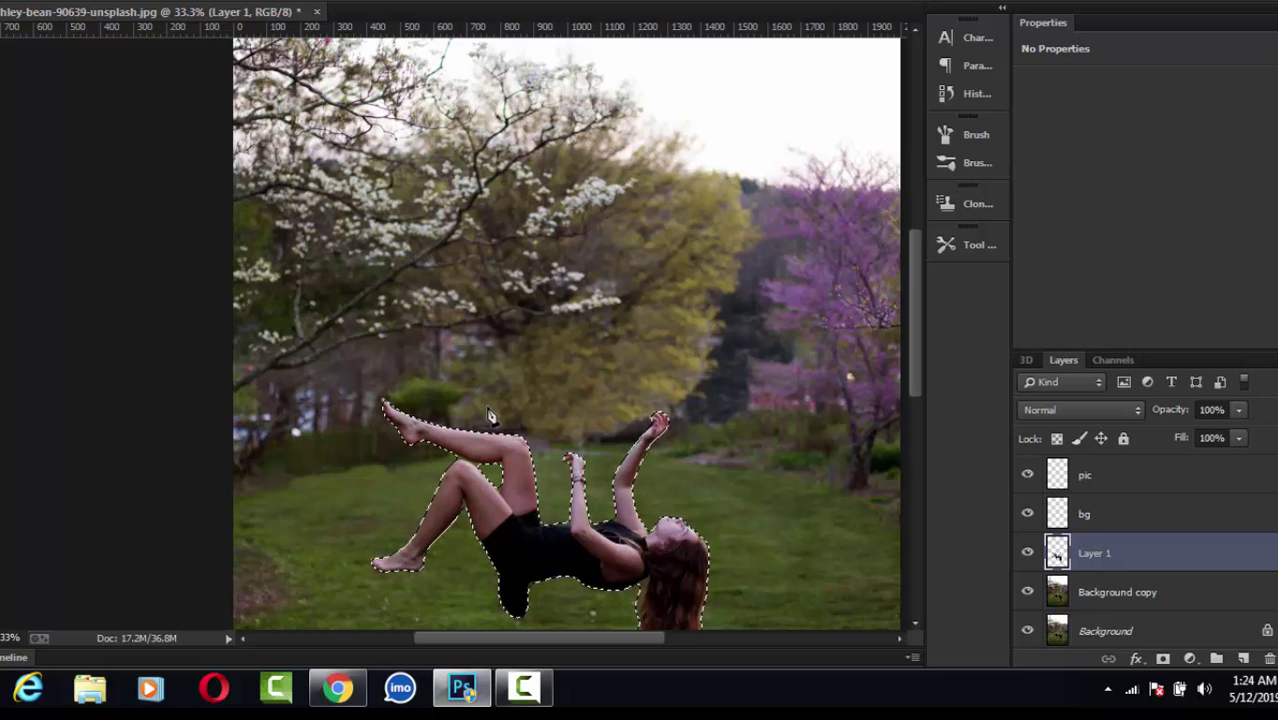
pyautogui.hotkey('ctrl', 'alt', 'z')
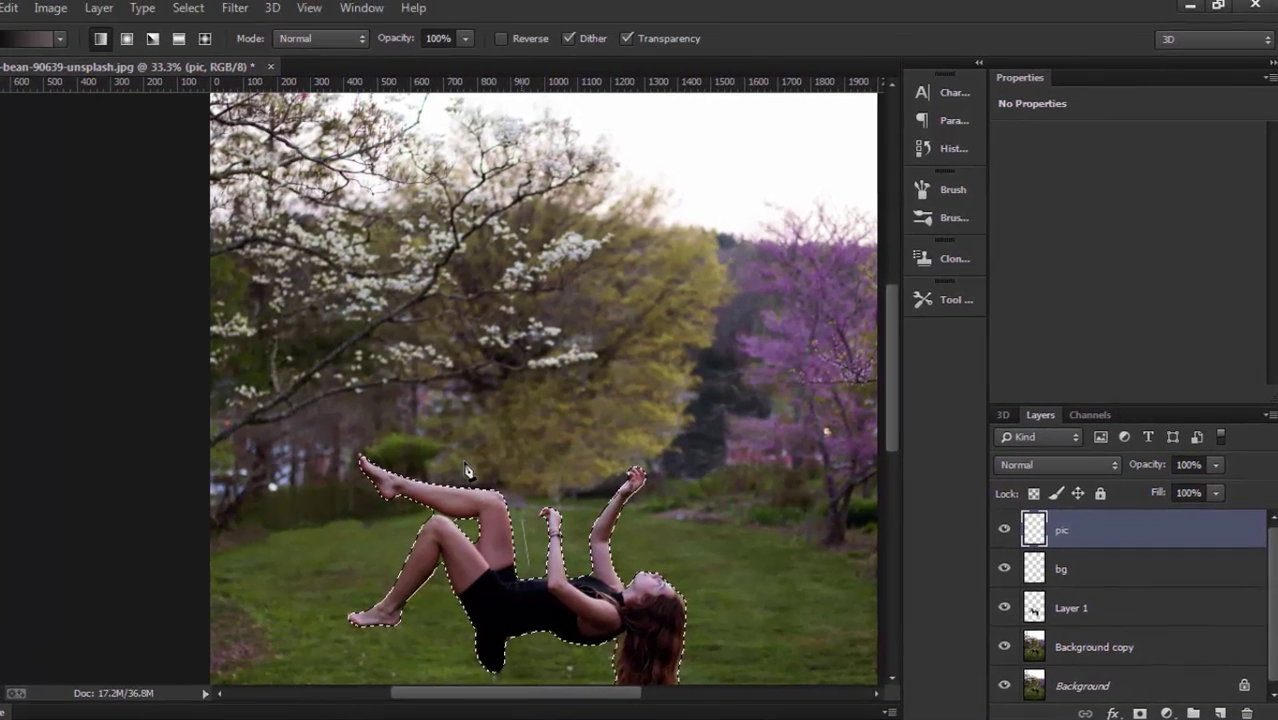
pyautogui.moveTo(518, 90); pyautogui.dragTo(518, 682)
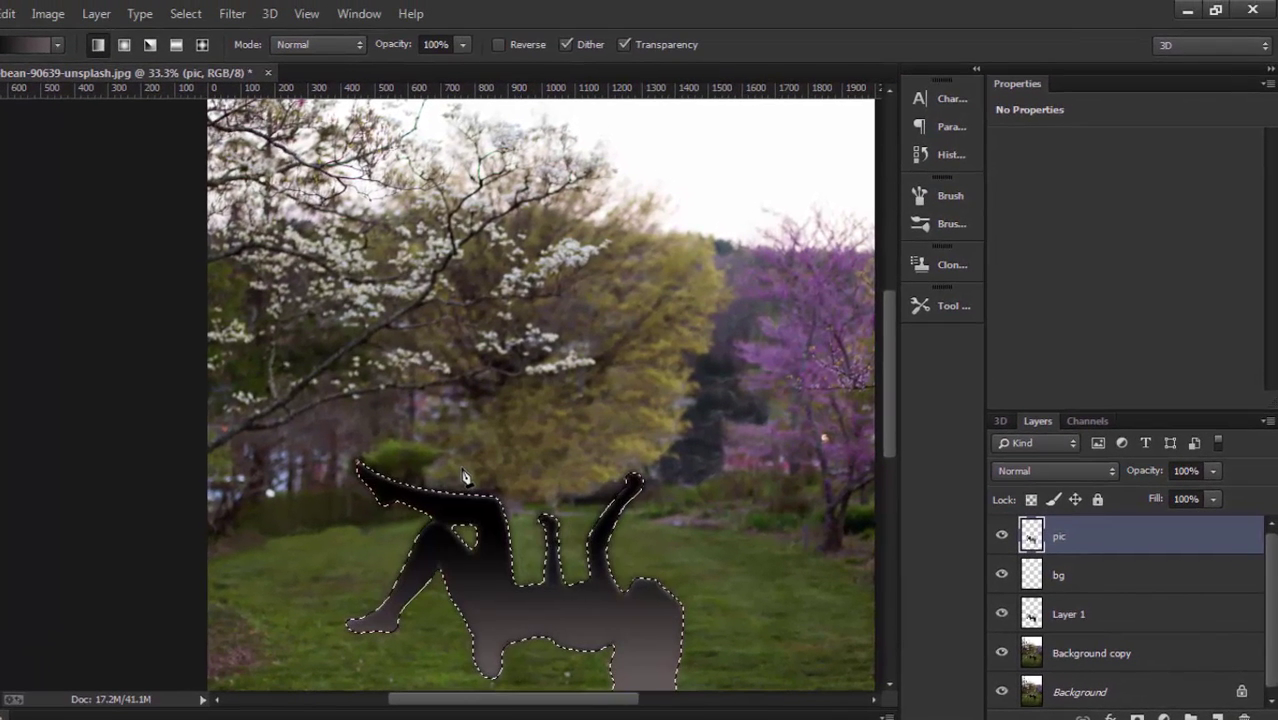
pyautogui.hotkey('alt', '[')
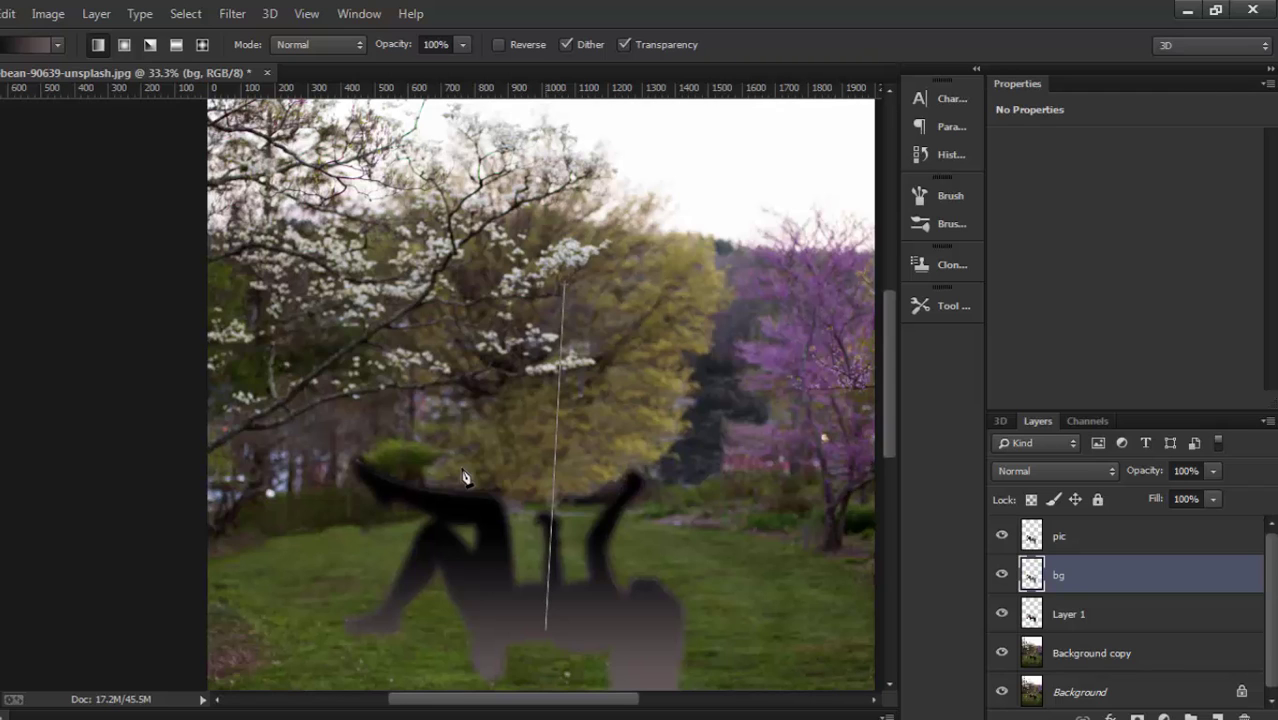
# Step: Fill bg with a vertical gradient, greyish brown at top to black at bottom
pyautogui.moveTo(563, 282); pyautogui.dragTo(547, 626)
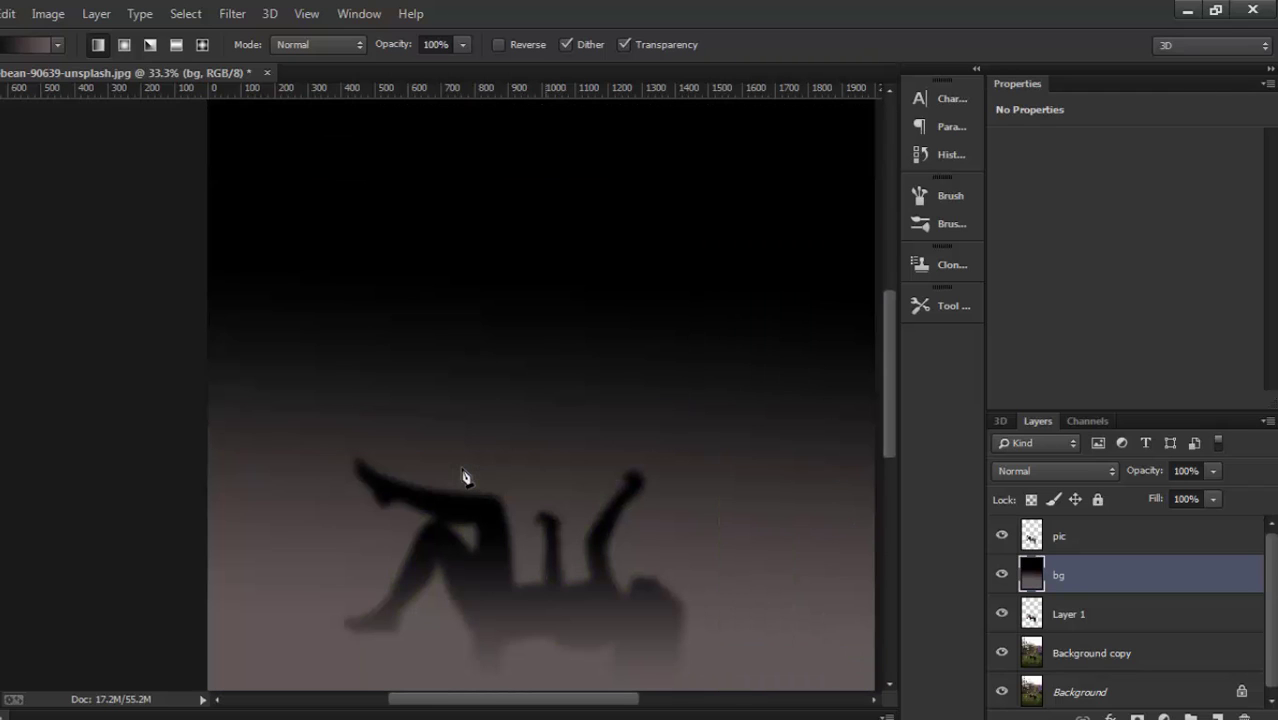
pyautogui.hotkey('ctrl', '-')
pyautogui.hotkey('ctrl', '-')
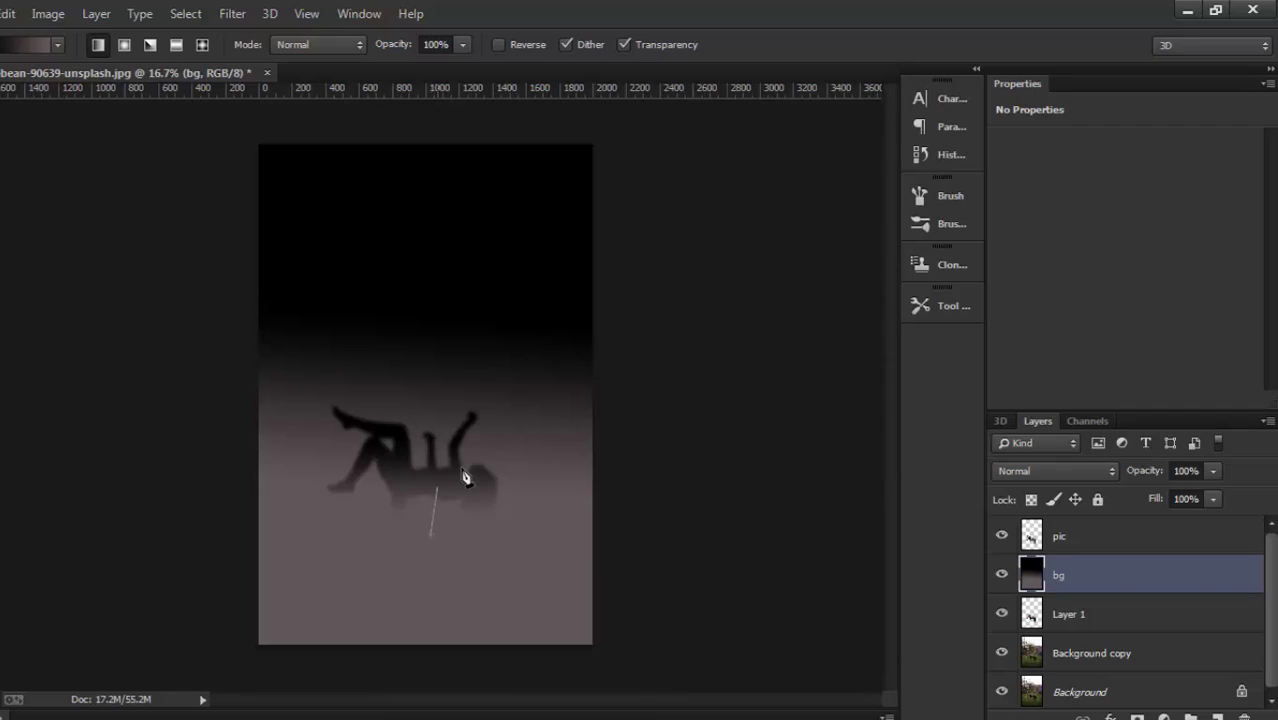
pyautogui.moveTo(436, 487); pyautogui.dragTo(471, 300)
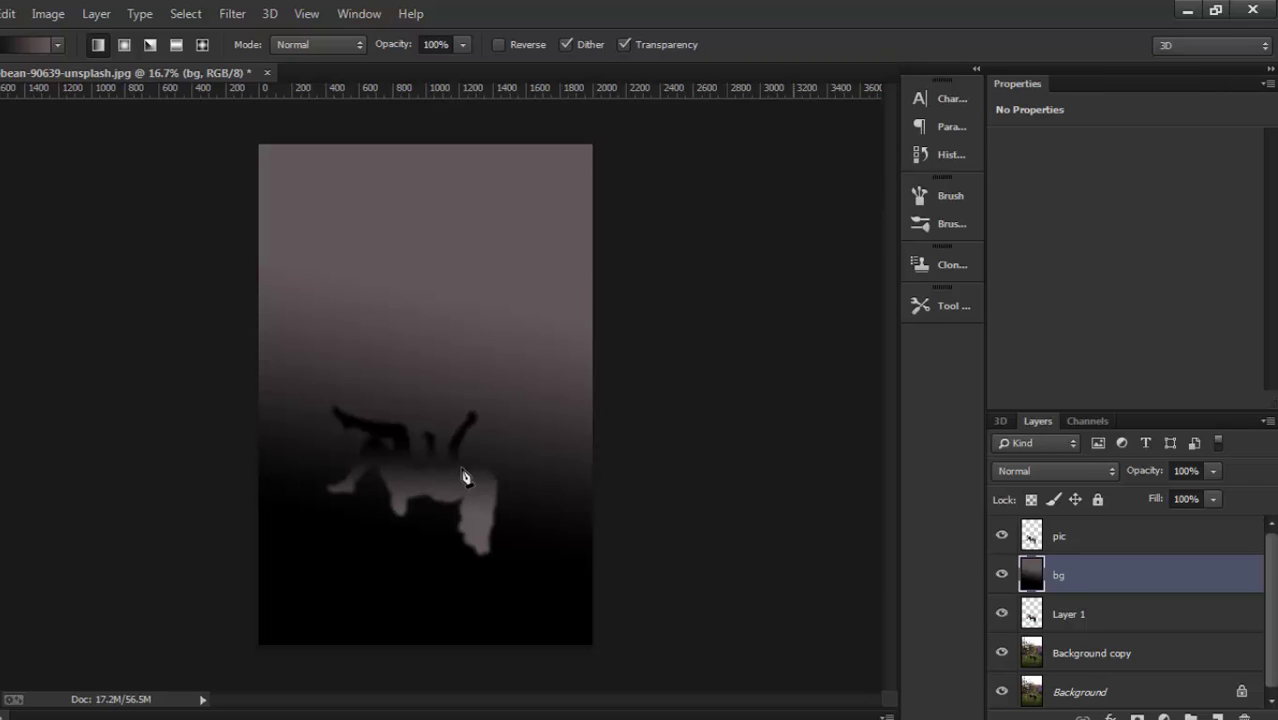
pyautogui.hotkey('alt', ']')
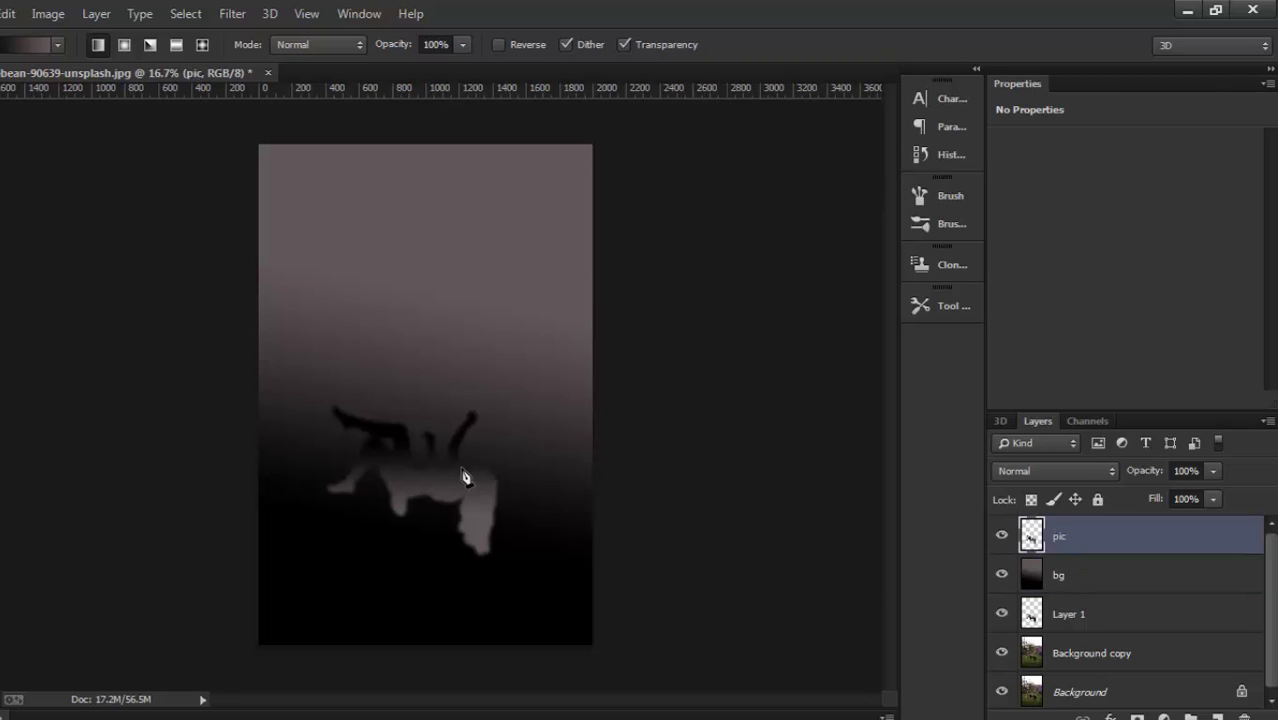
pyautogui.hotkey('alt', '[')
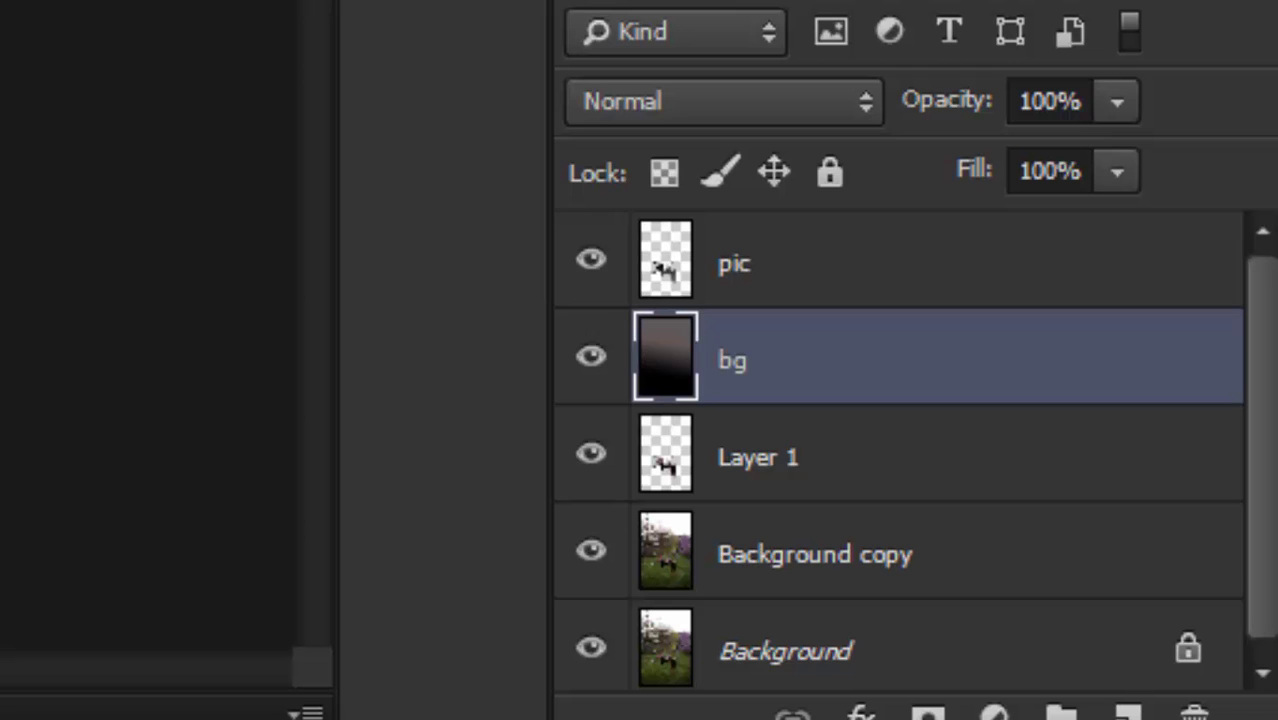
# Step: Hide the pic, bg and Layer 1 layers and select the Background copy layer
pyautogui.click(591, 259)
pyautogui.click(591, 356)
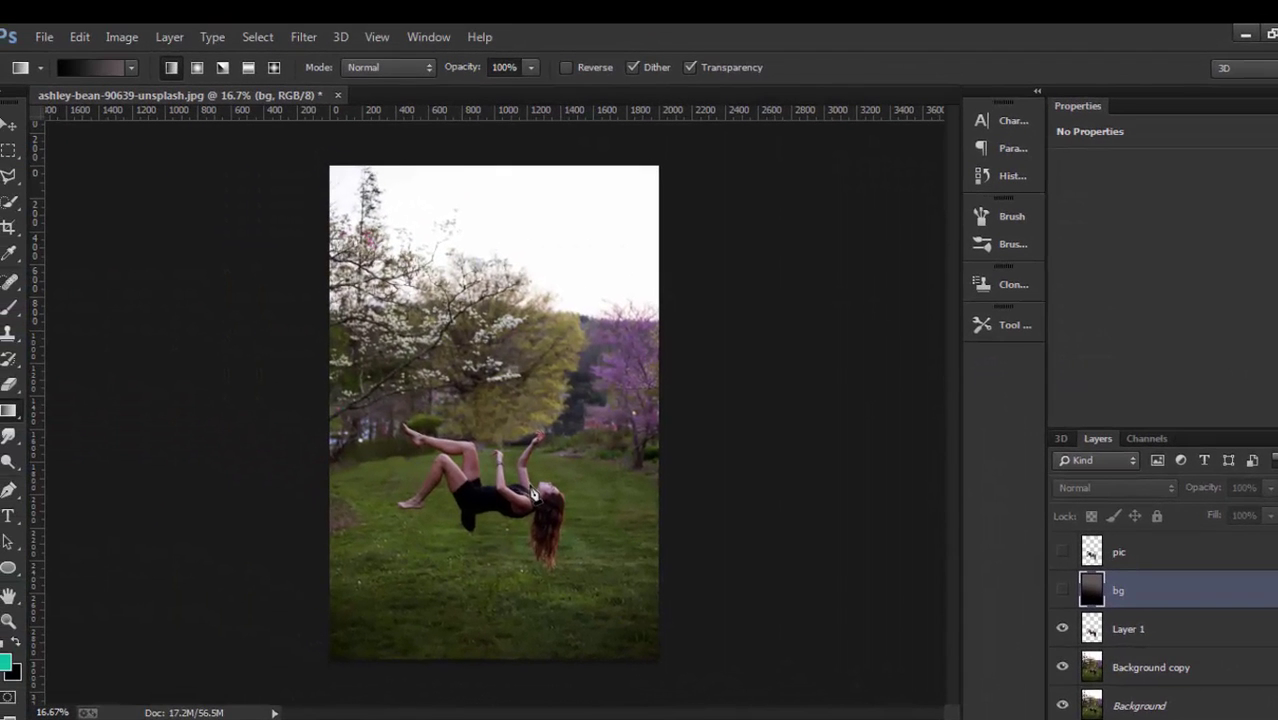
pyautogui.hotkey('alt', '[')
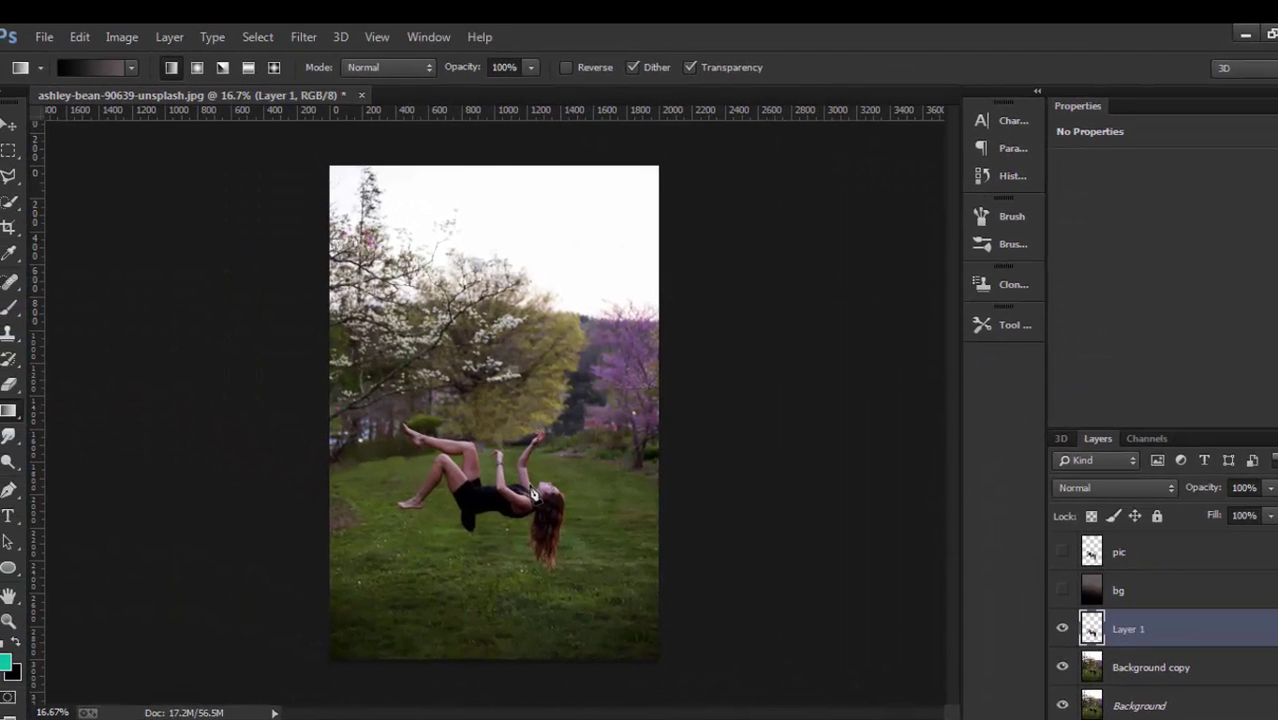
pyautogui.hotkey('ctrl', ',')
pyautogui.hotkey('alt', '[')
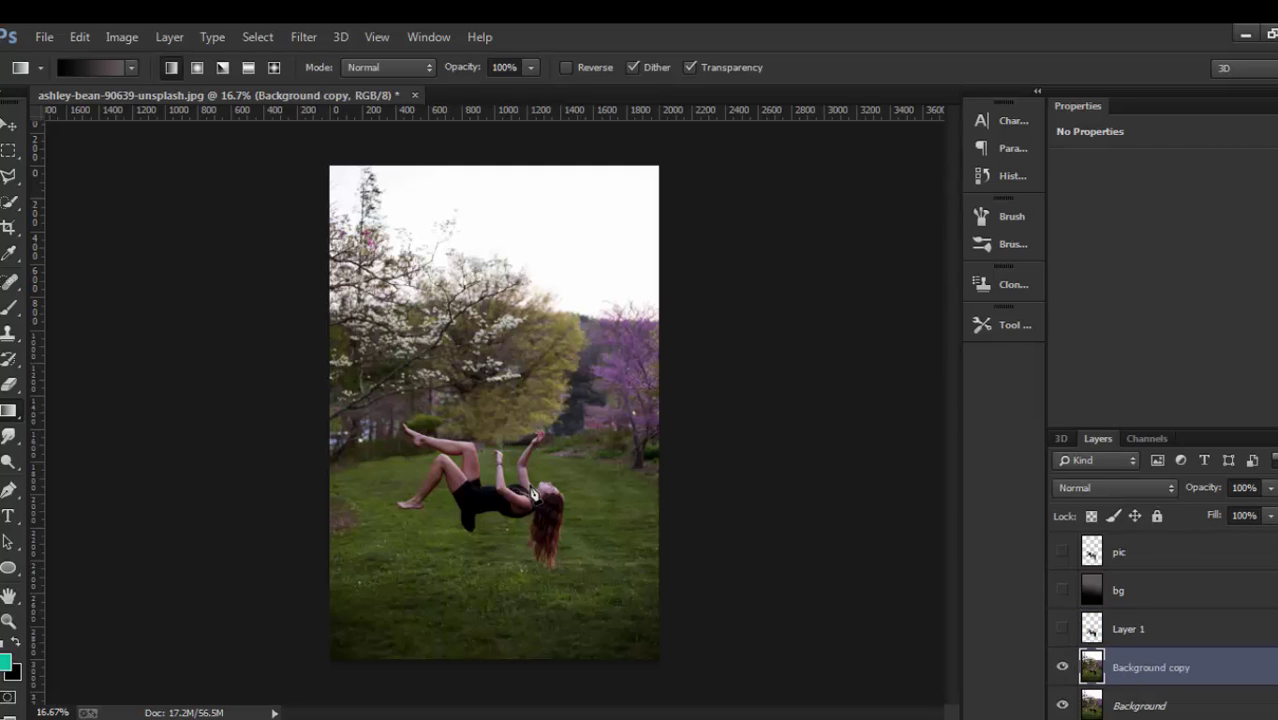
# Step: Save the photo as a JPEG named 'graphics hub1'
pyautogui.hotkey('alt', 'f')
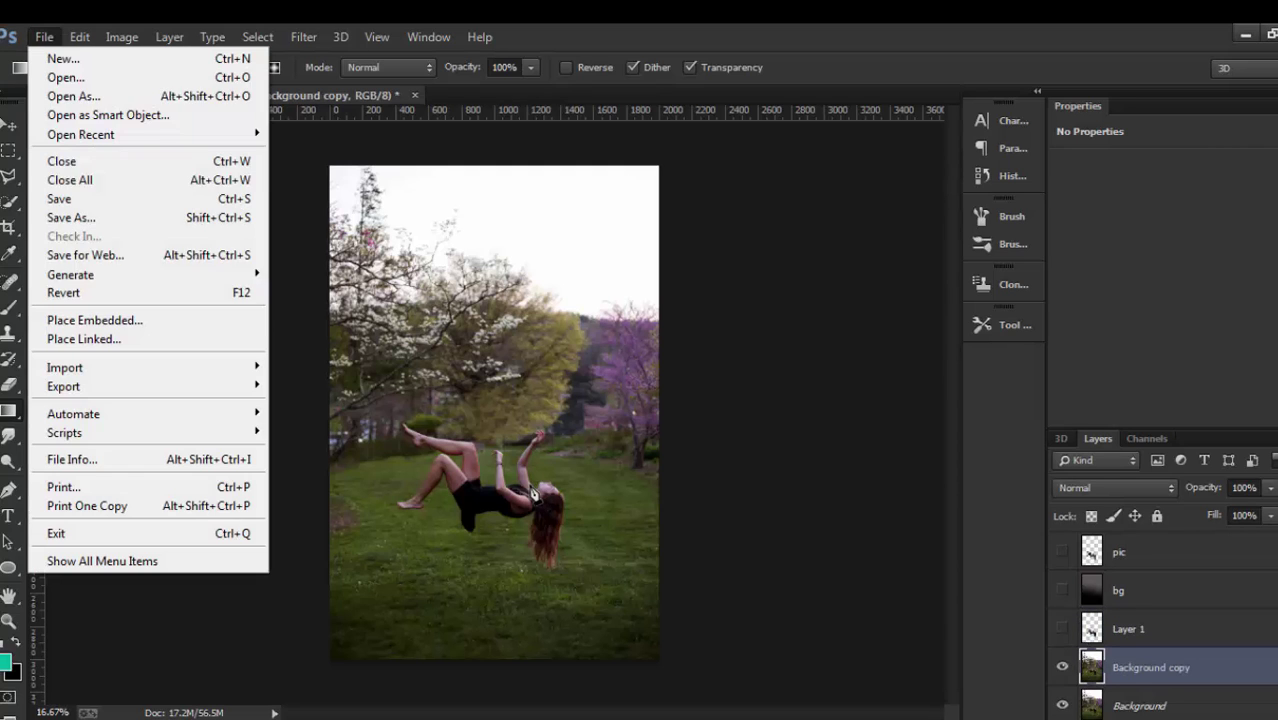
pyautogui.press('Up')
pyautogui.press('Up')
pyautogui.press('Return')
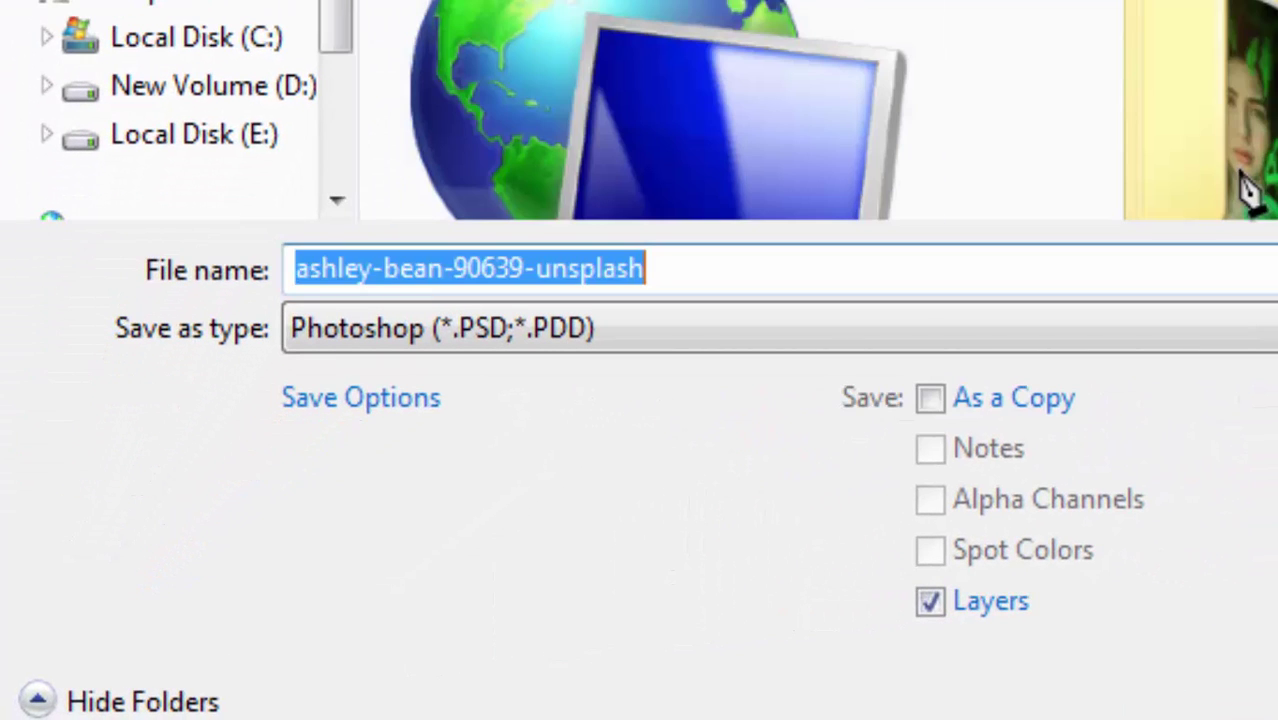
pyautogui.write('graphi')
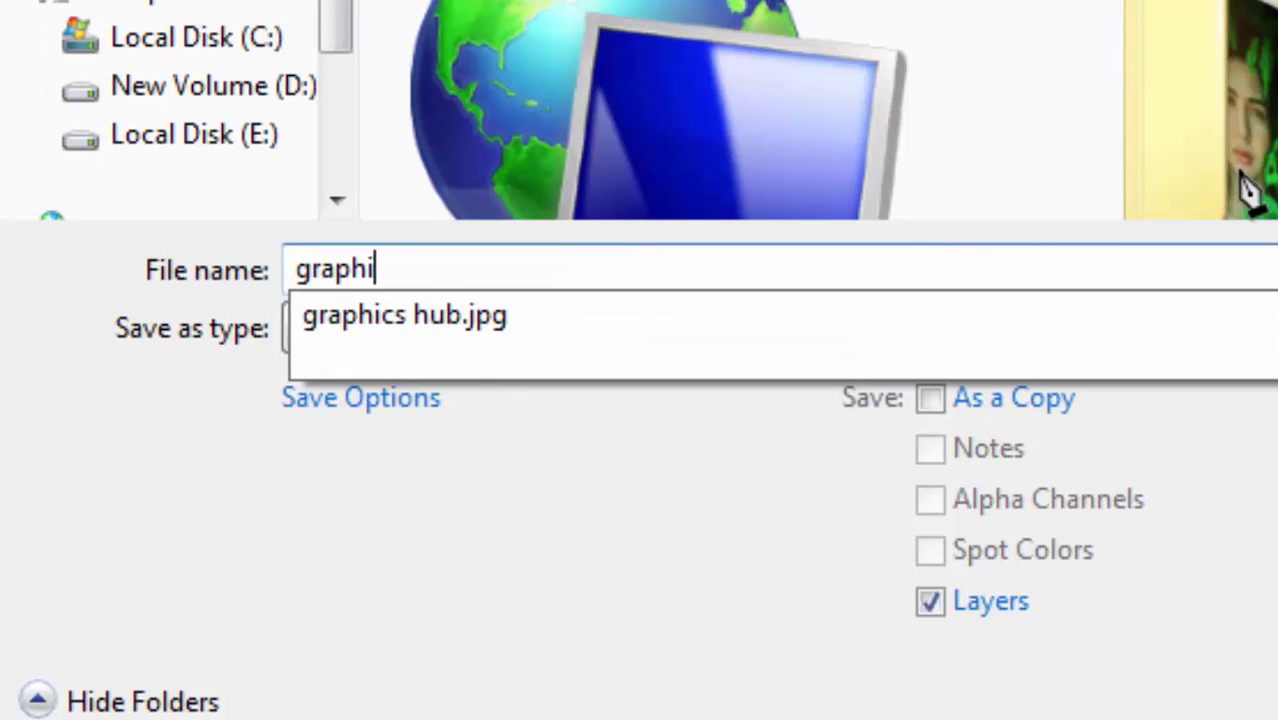
pyautogui.write('cs hub')
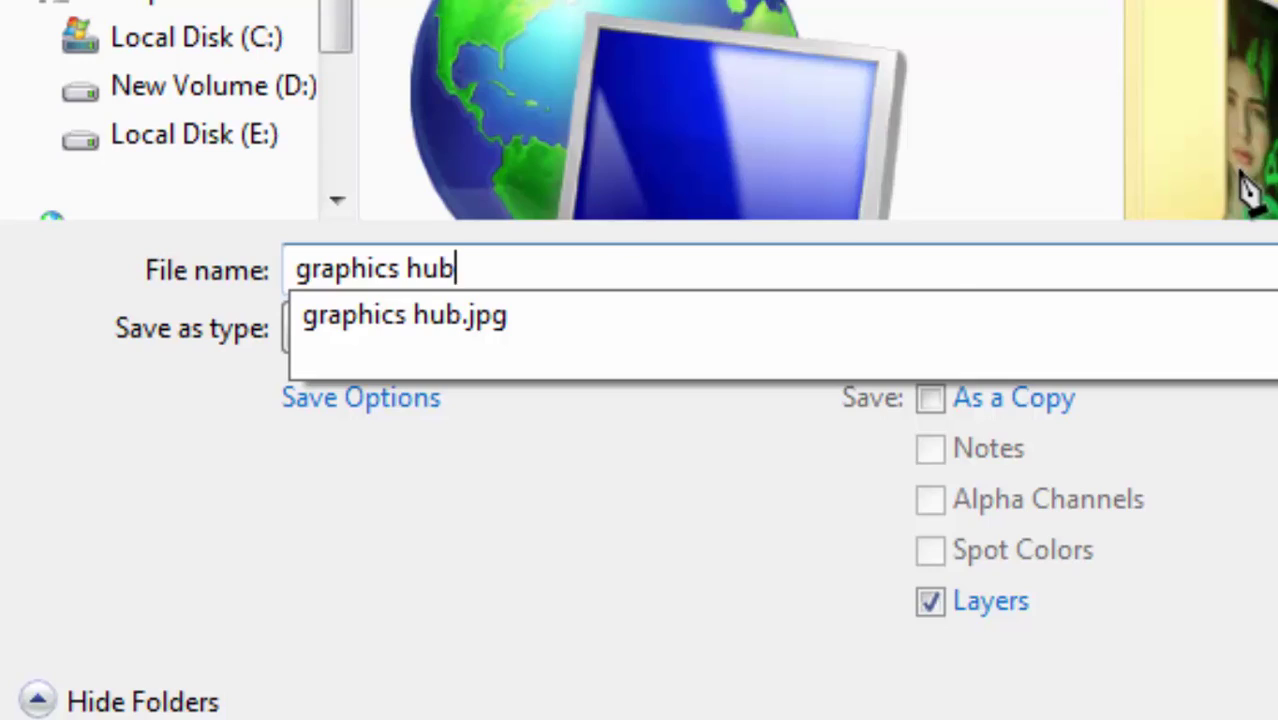
pyautogui.write('1')
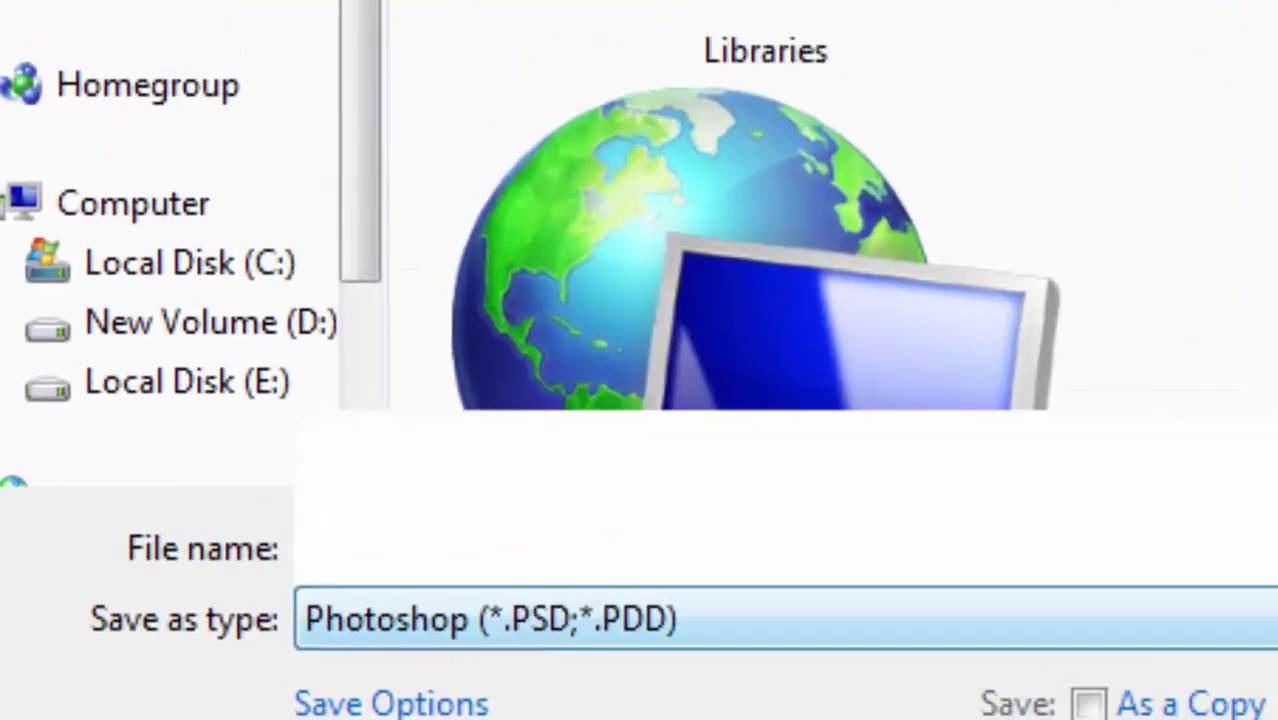
pyautogui.click(700, 328)
pyautogui.click(440, 308)
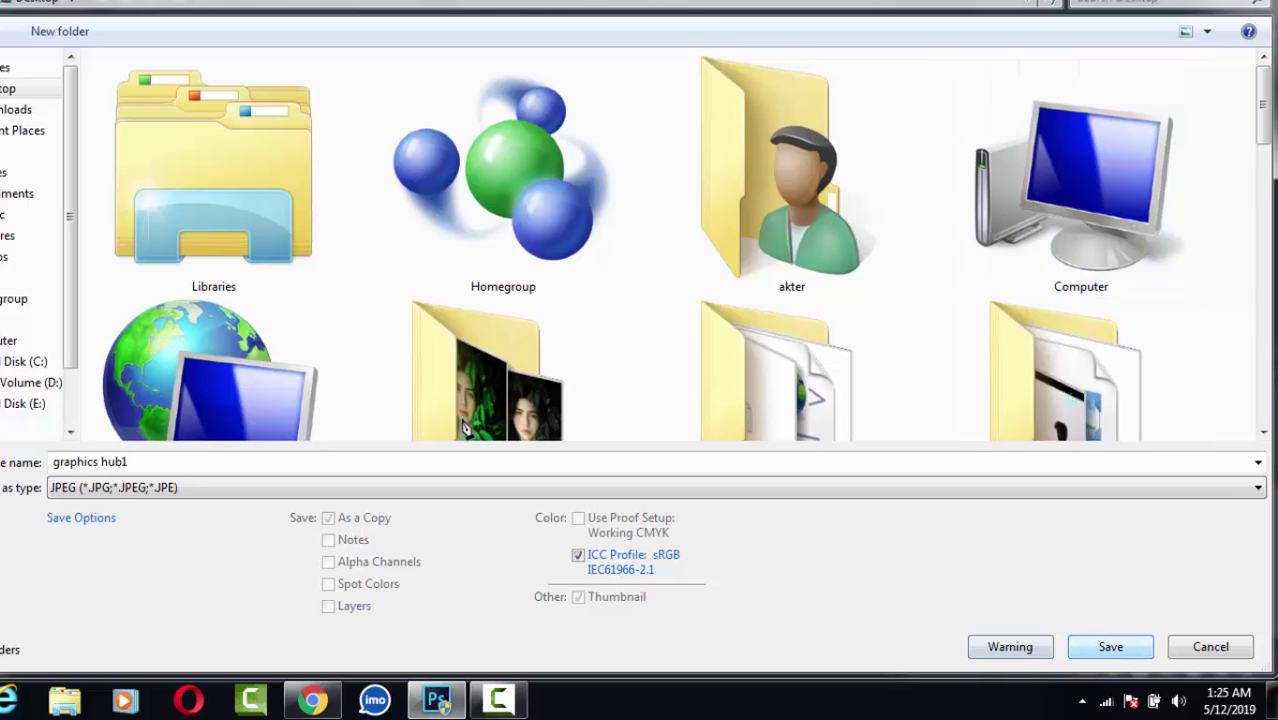
pyautogui.press('Return')
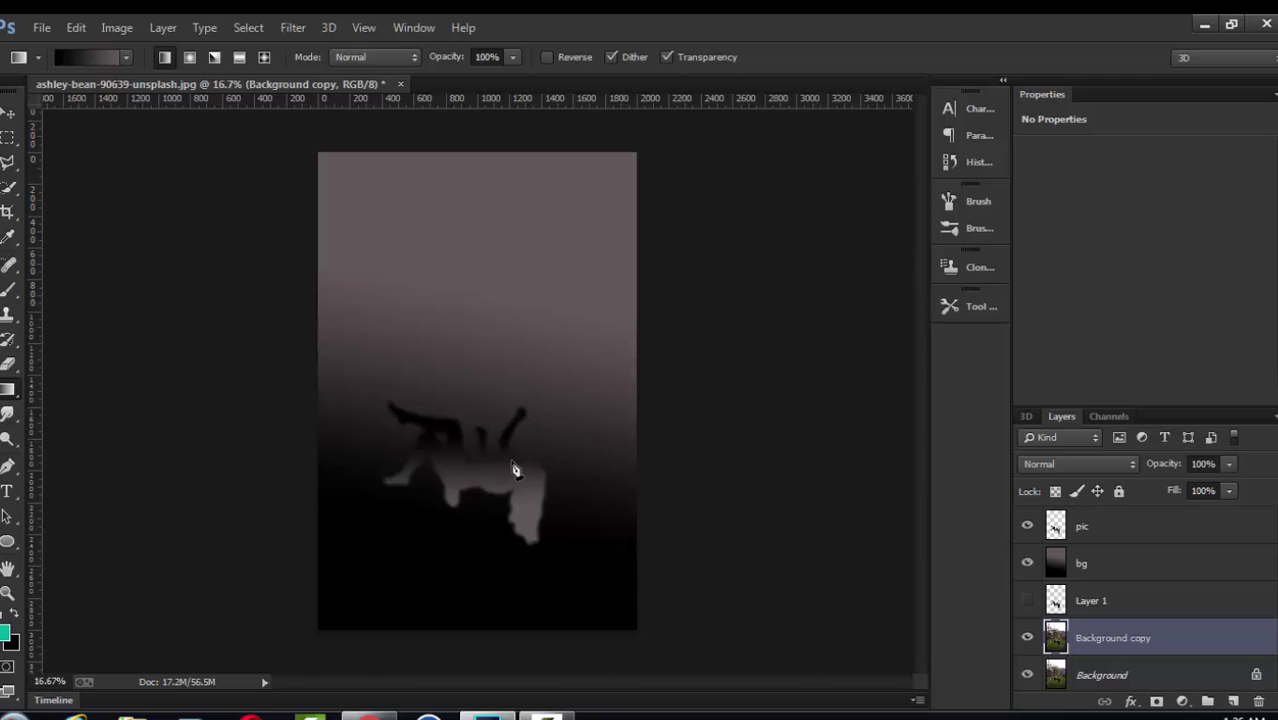
# Step: Select the pixels of the floating woman's silhouette on the pic layer
pyautogui.hotkey('alt', '.')
pyautogui.rightClick(1027, 526)
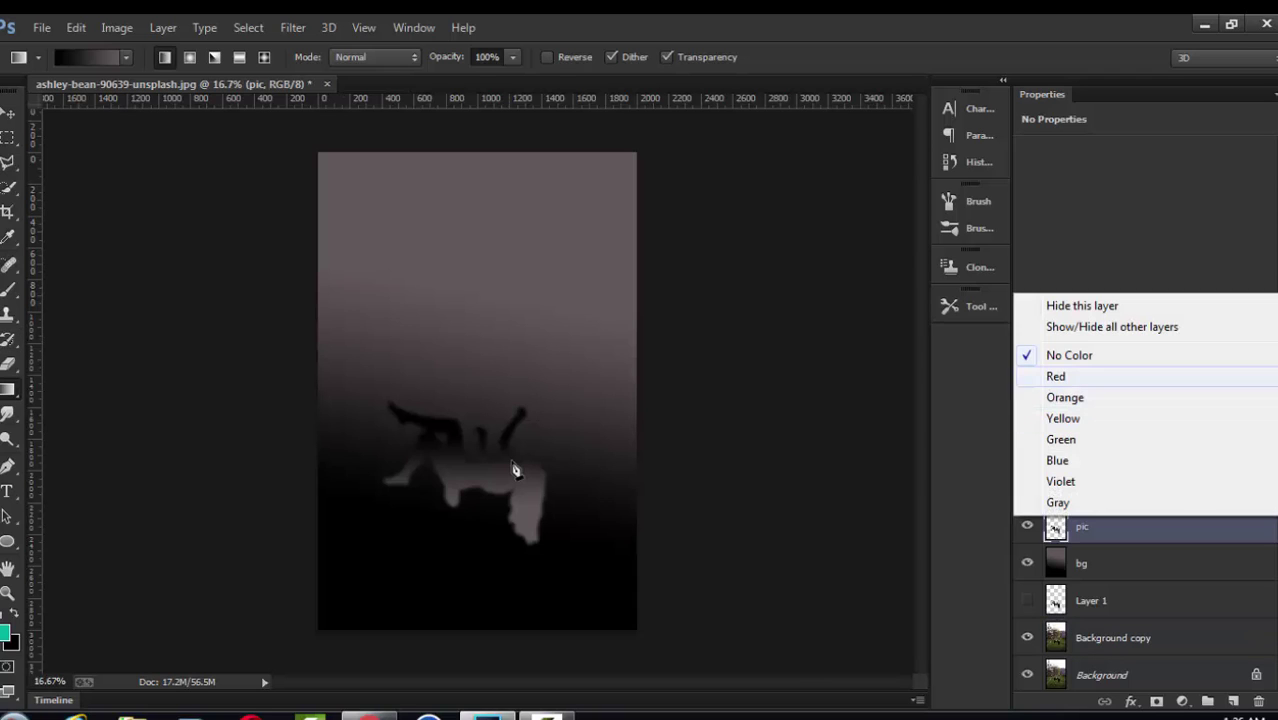
pyautogui.click(1100, 526)
pyautogui.rightClick(1100, 526)
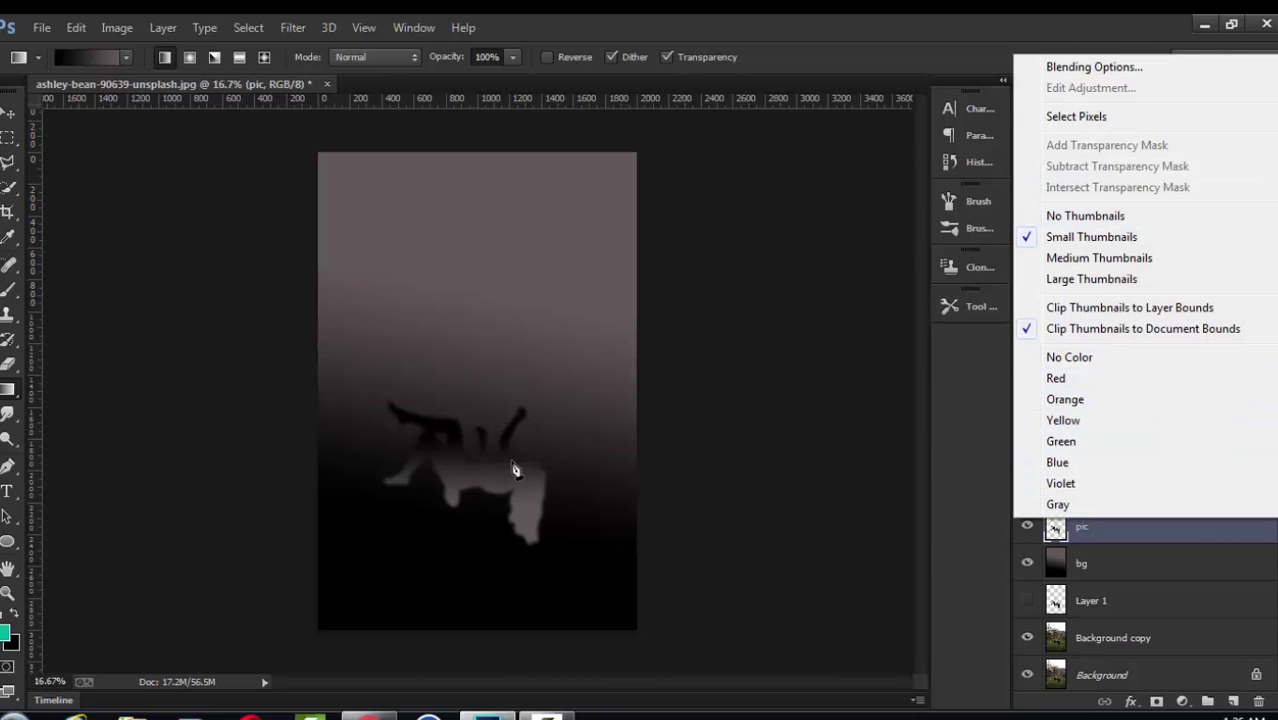
pyautogui.click(1076, 116)
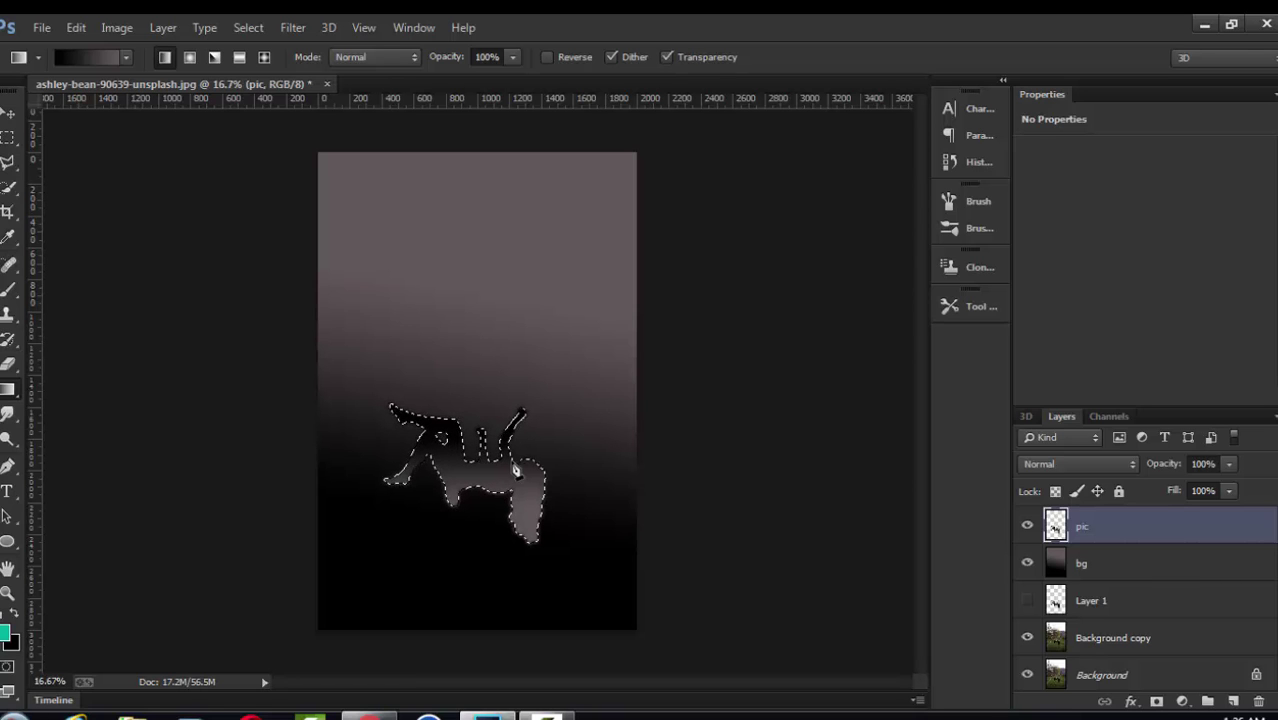
# Step: Fill the selected figure with a gray gradient
pyautogui.click(126, 57)
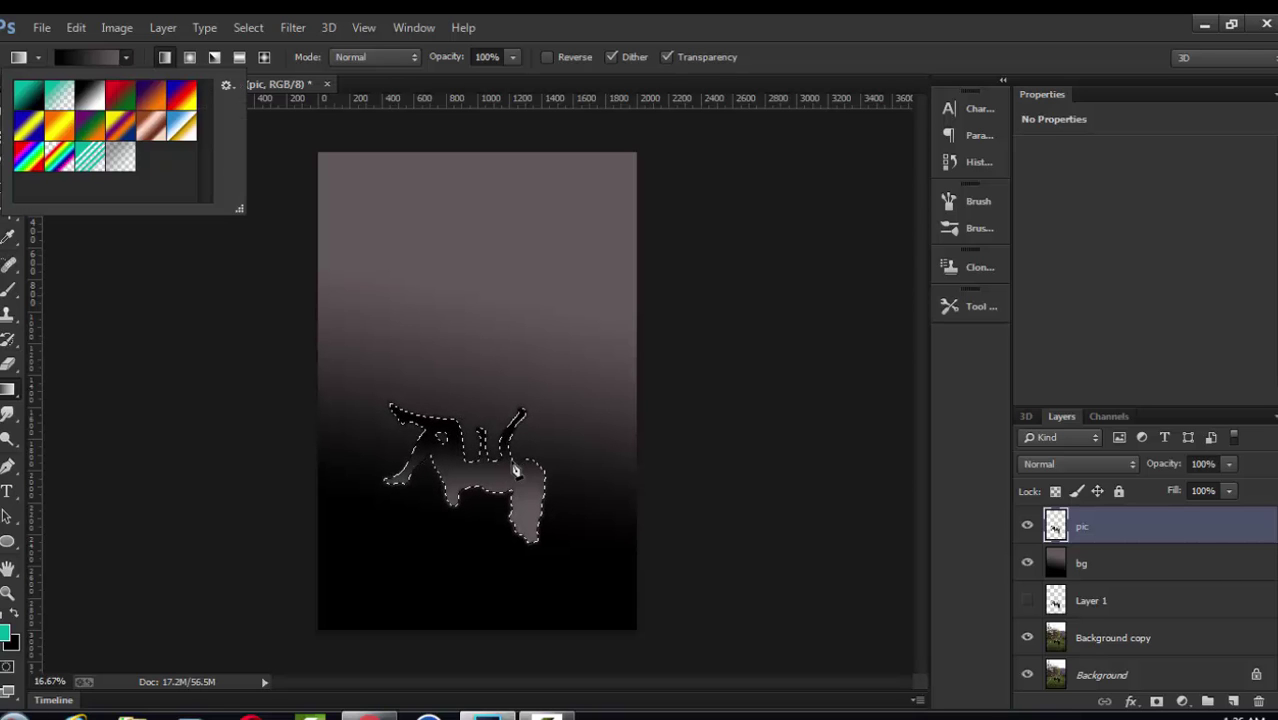
pyautogui.click(90, 57)
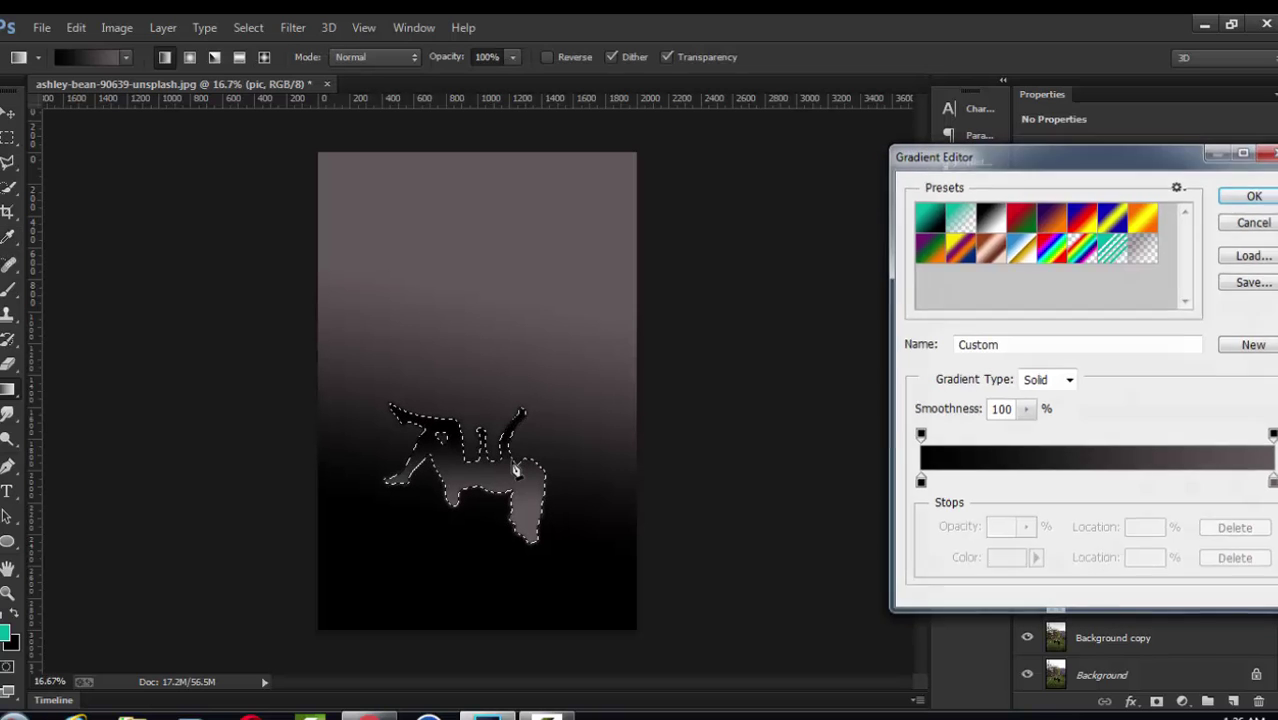
pyautogui.press('Return')
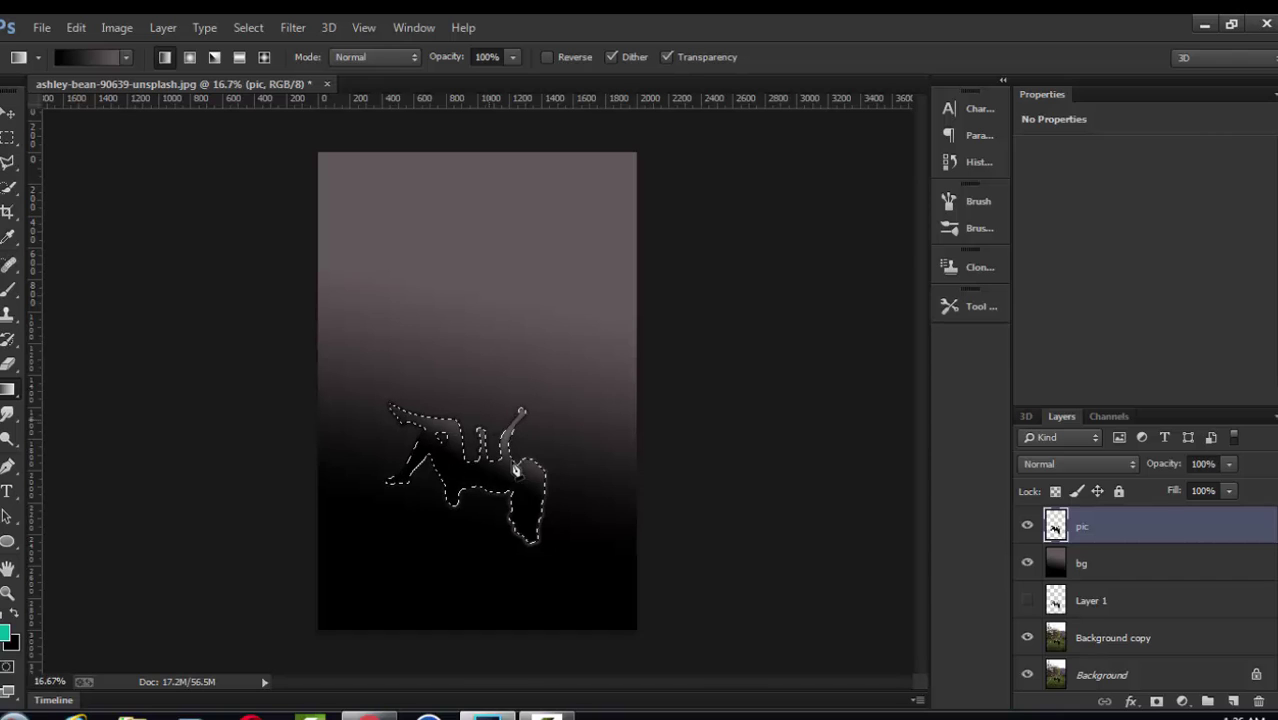
pyautogui.moveTo(442, 540); pyautogui.dragTo(560, 232)
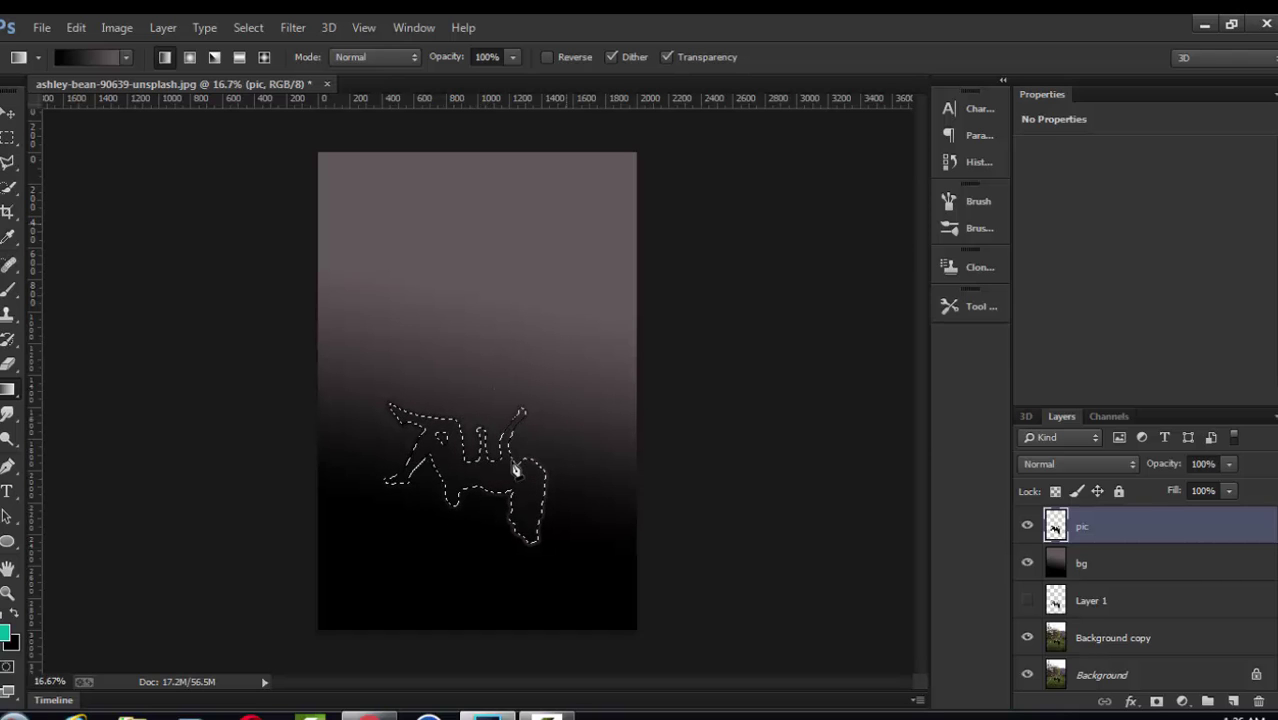
pyautogui.moveTo(470, 562); pyautogui.dragTo(500, 400)
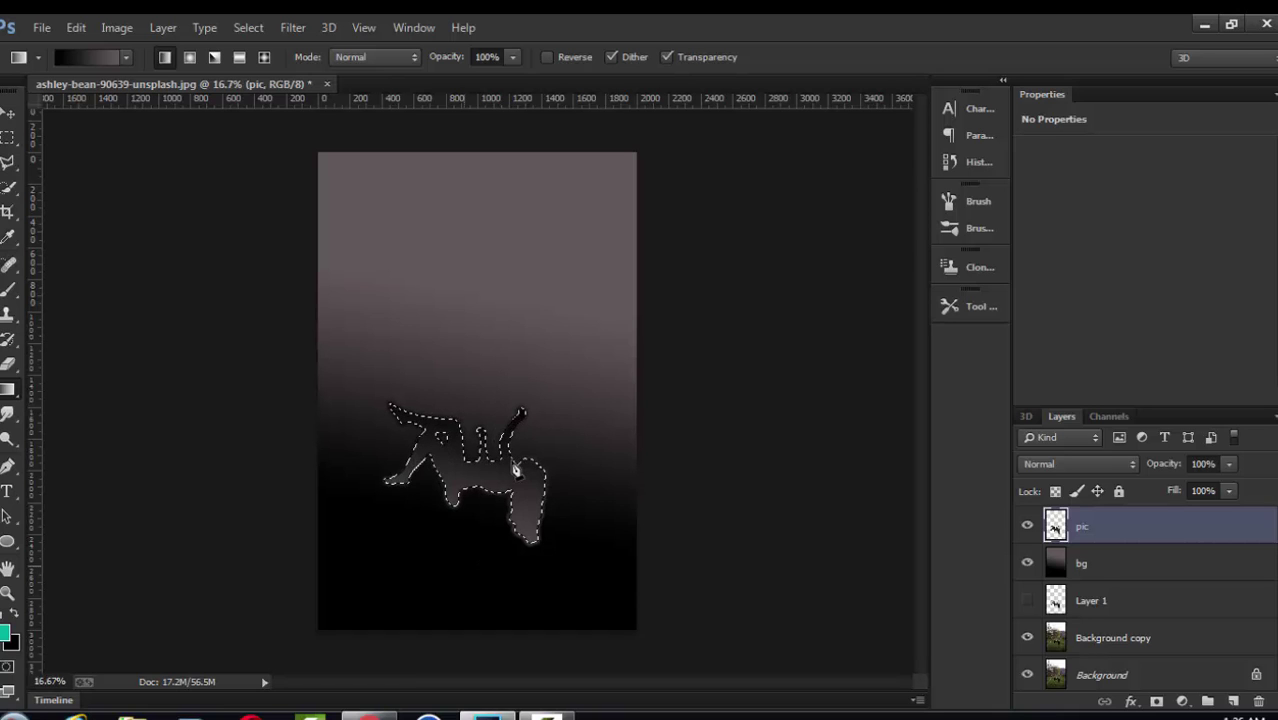
pyautogui.rightClick(515, 470)
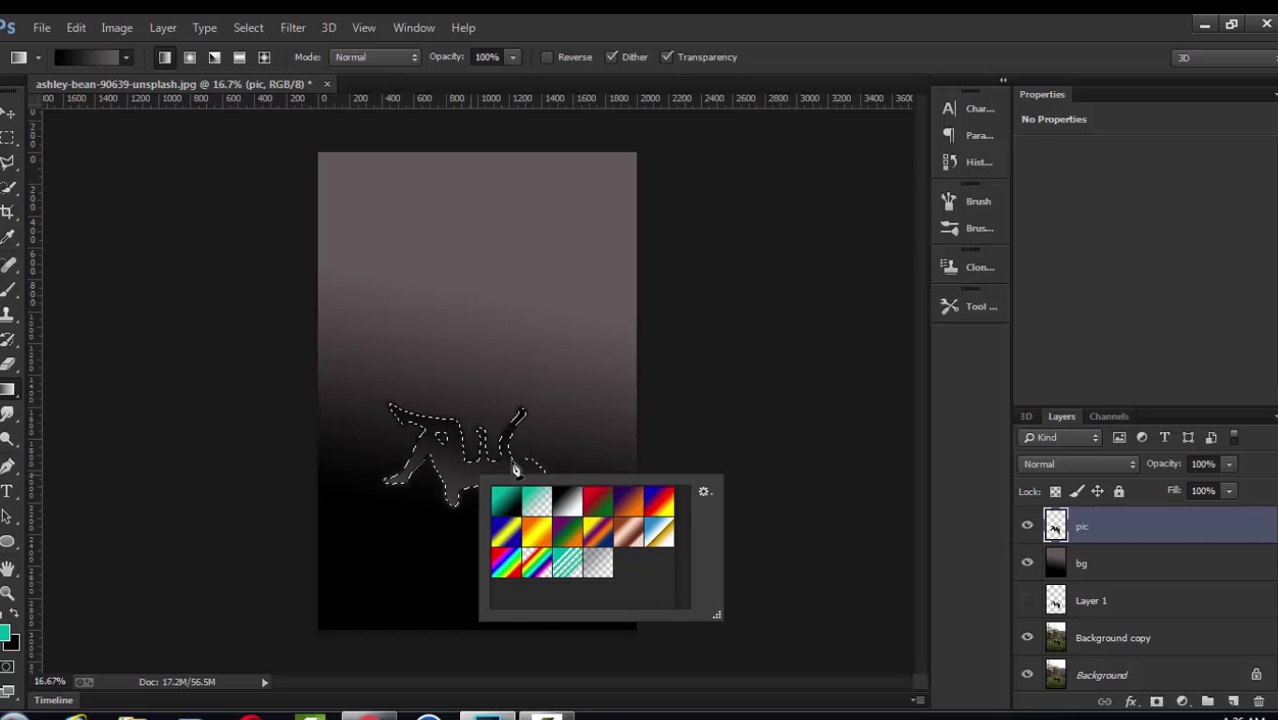
pyautogui.press('Escape')
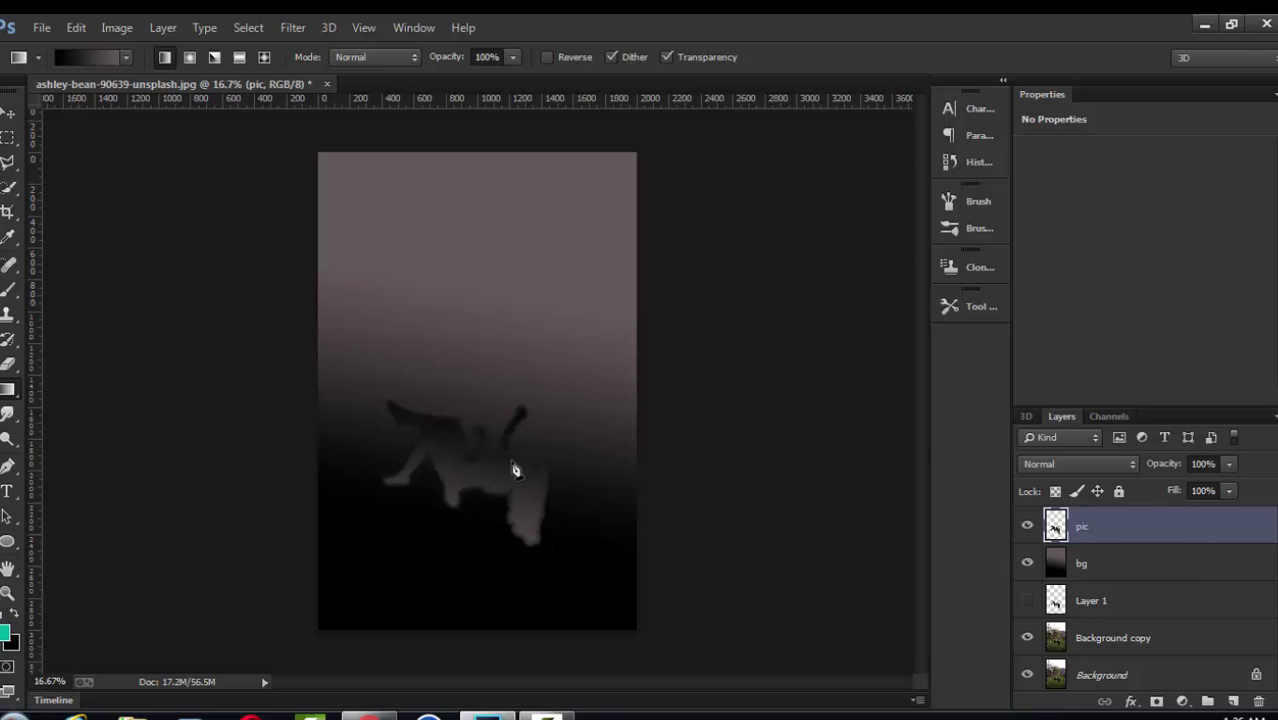
# Step: Bring up Save As from the File menu
pyautogui.hotkey('alt', 'f')
pyautogui.press('Down')
pyautogui.press('Up')
# Step: Set the Save As file format to JPEG
pyautogui.press('Return')
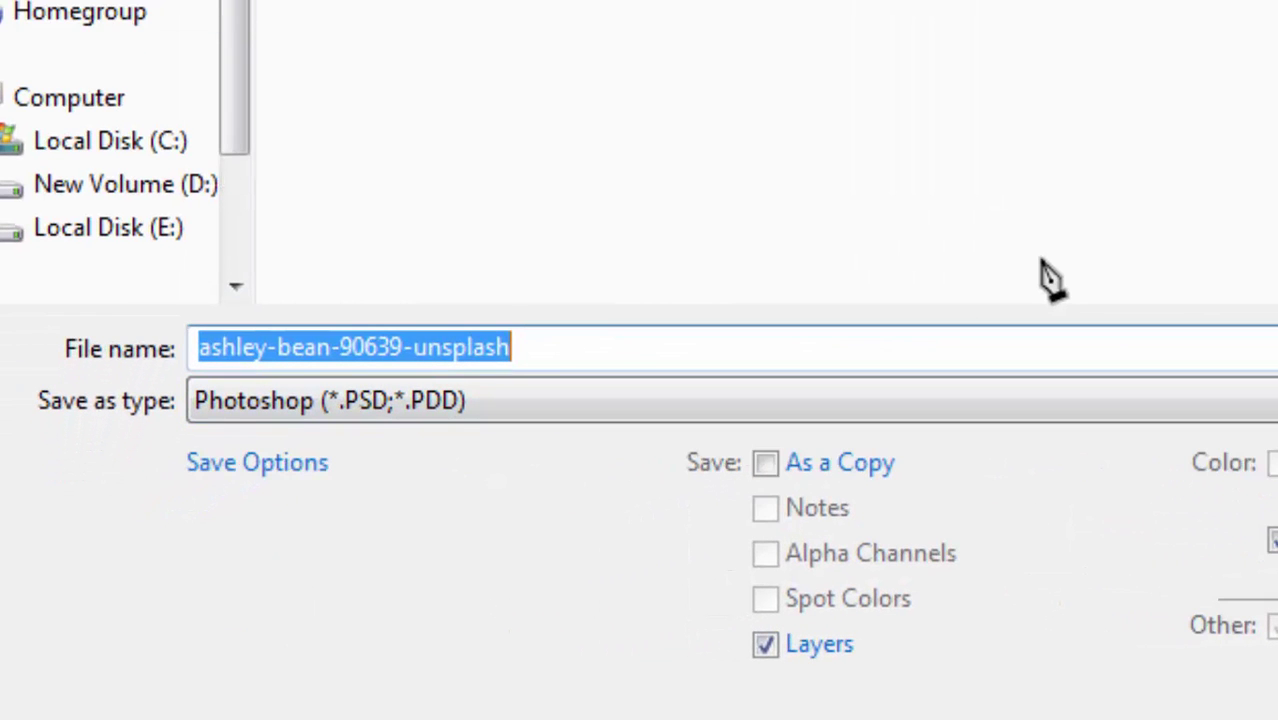
pyautogui.press('Tab')
pyautogui.hotkey('alt', 'Down')
pyautogui.press('i')
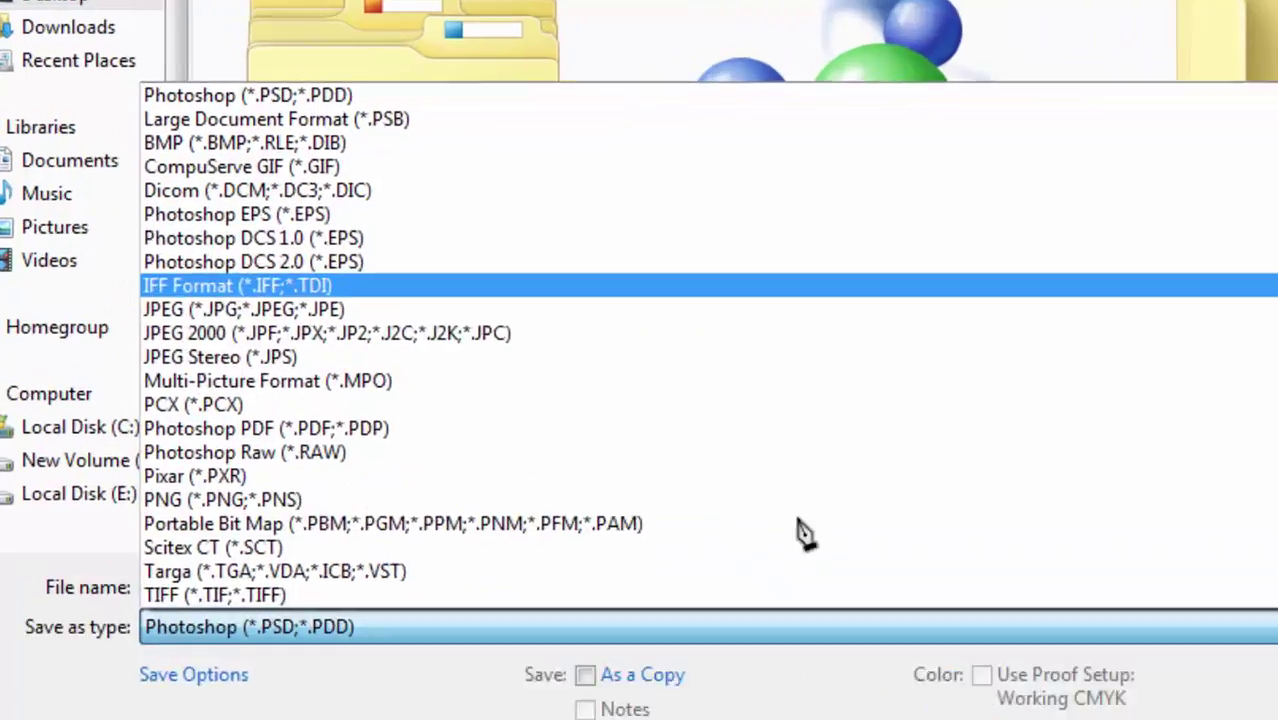
pyautogui.press('j')
pyautogui.press('Return')
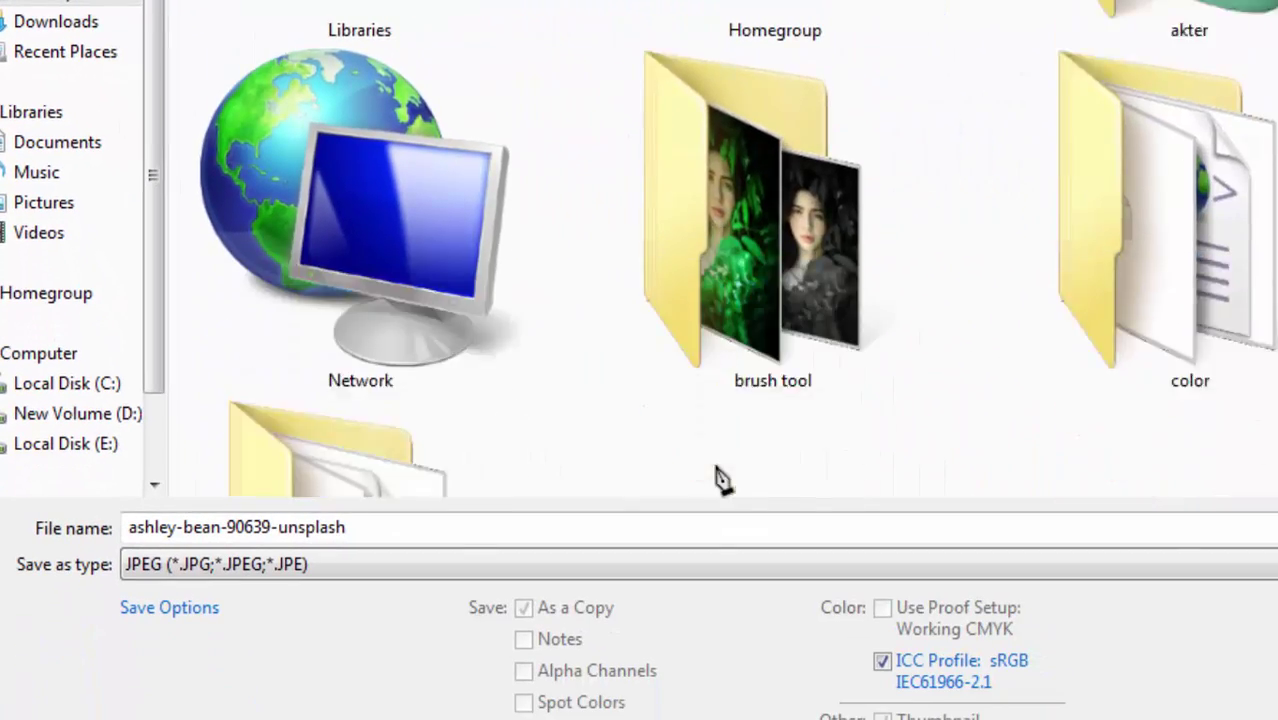
# Step: Save as 'graphics hub1_depth' beside the original, accepting maximum JPEG quality 12
pyautogui.scroll(-5, 722, 480)
pyautogui.scroll(-3, 722, 480)
pyautogui.scroll(-3, 722, 480)
pyautogui.scroll(-2, 722, 480)
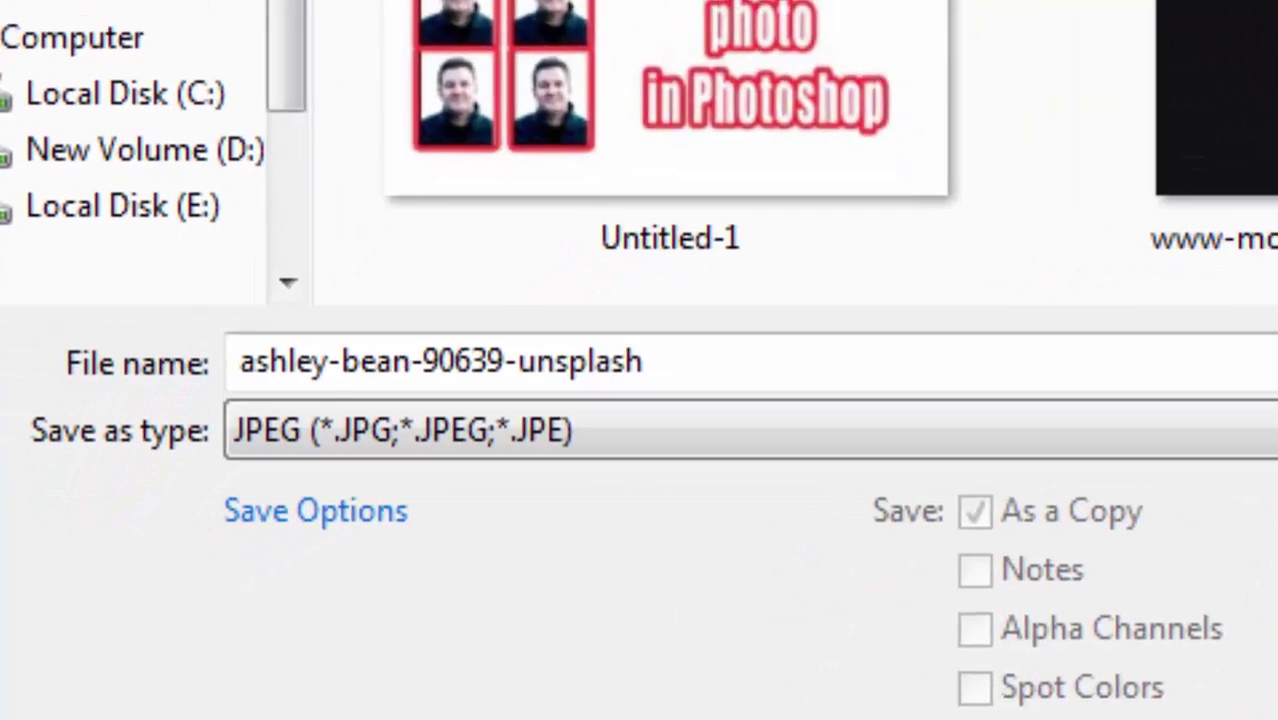
pyautogui.click(357, 90)
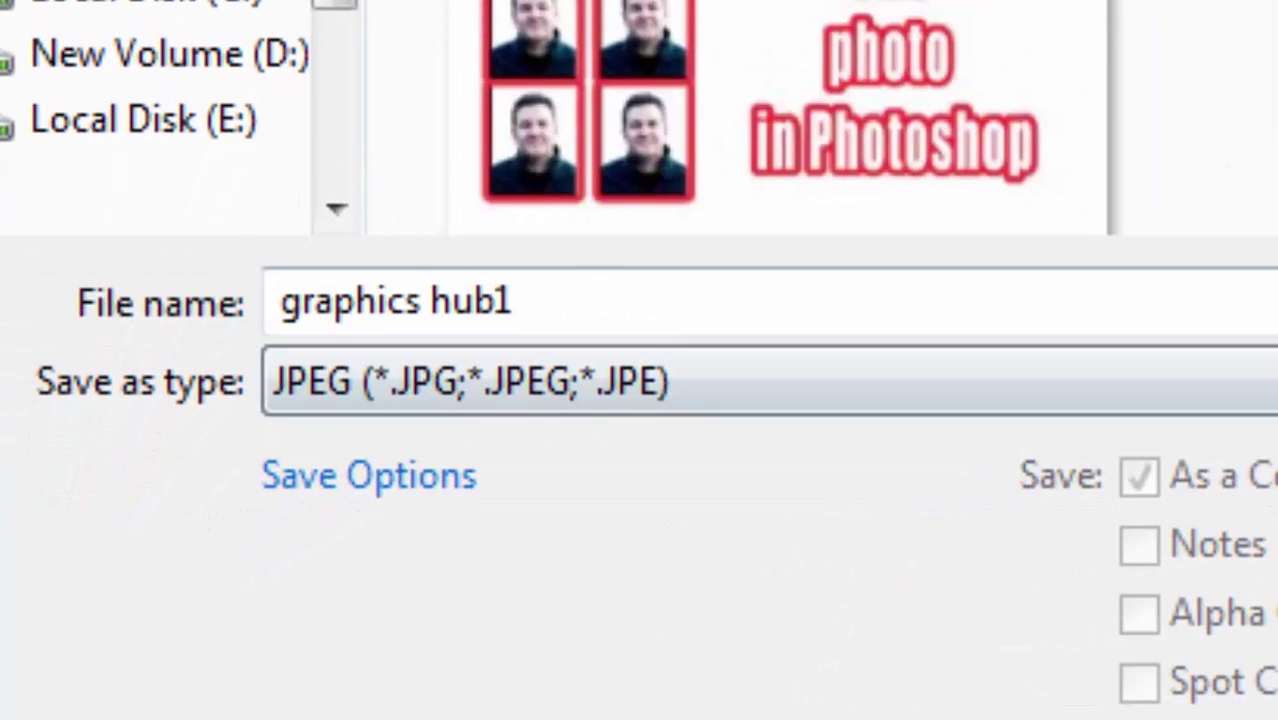
pyautogui.hotkey('shift', 'Tab')
pyautogui.doubleClick(472, 301)
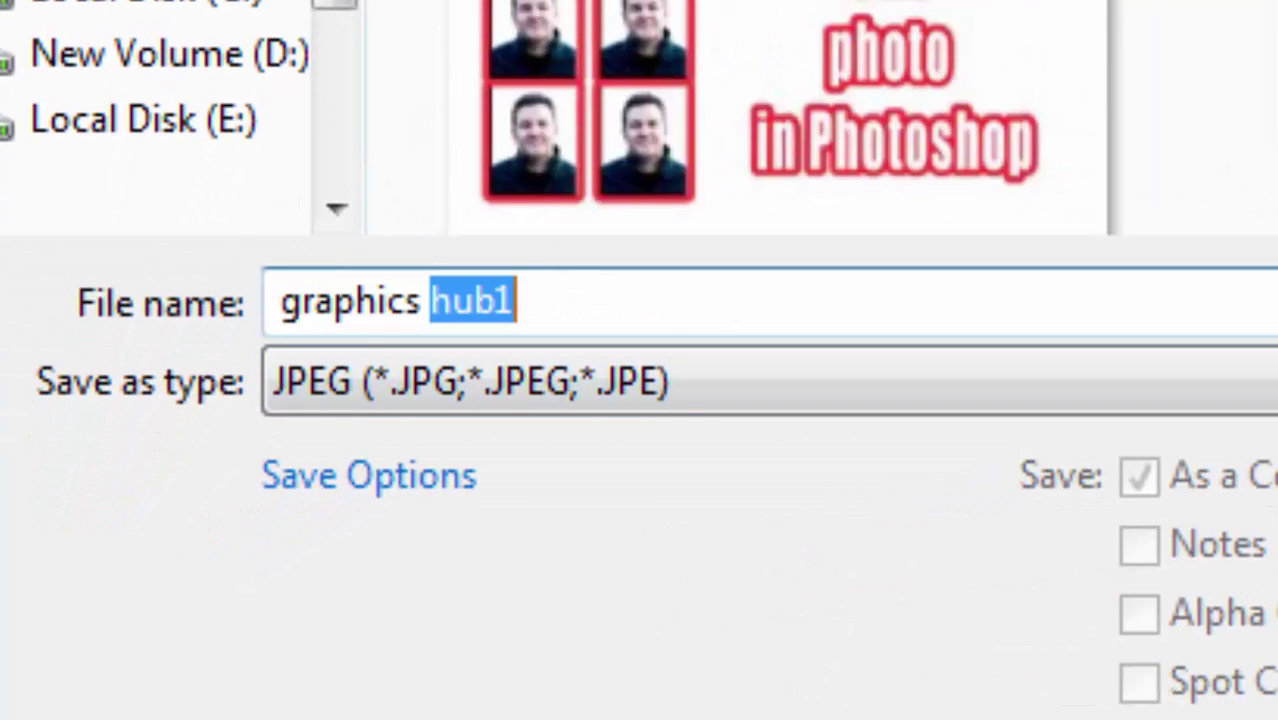
pyautogui.press('End')
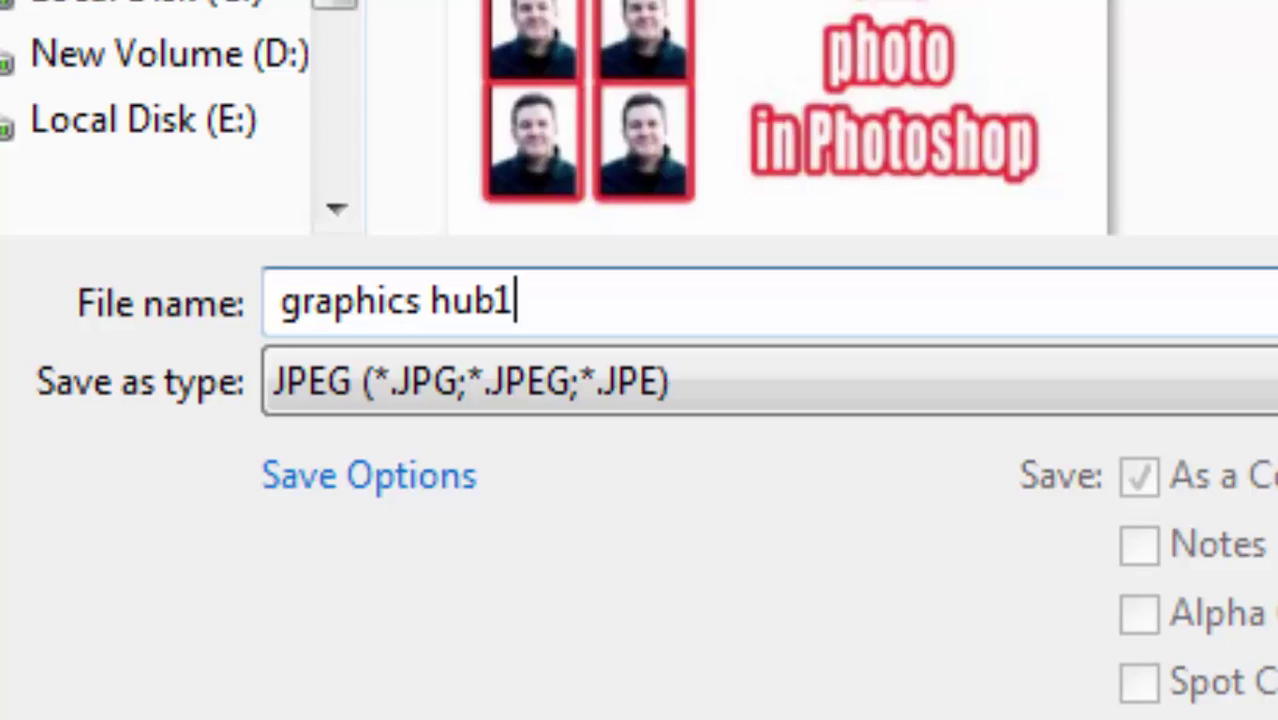
pyautogui.write('_d')
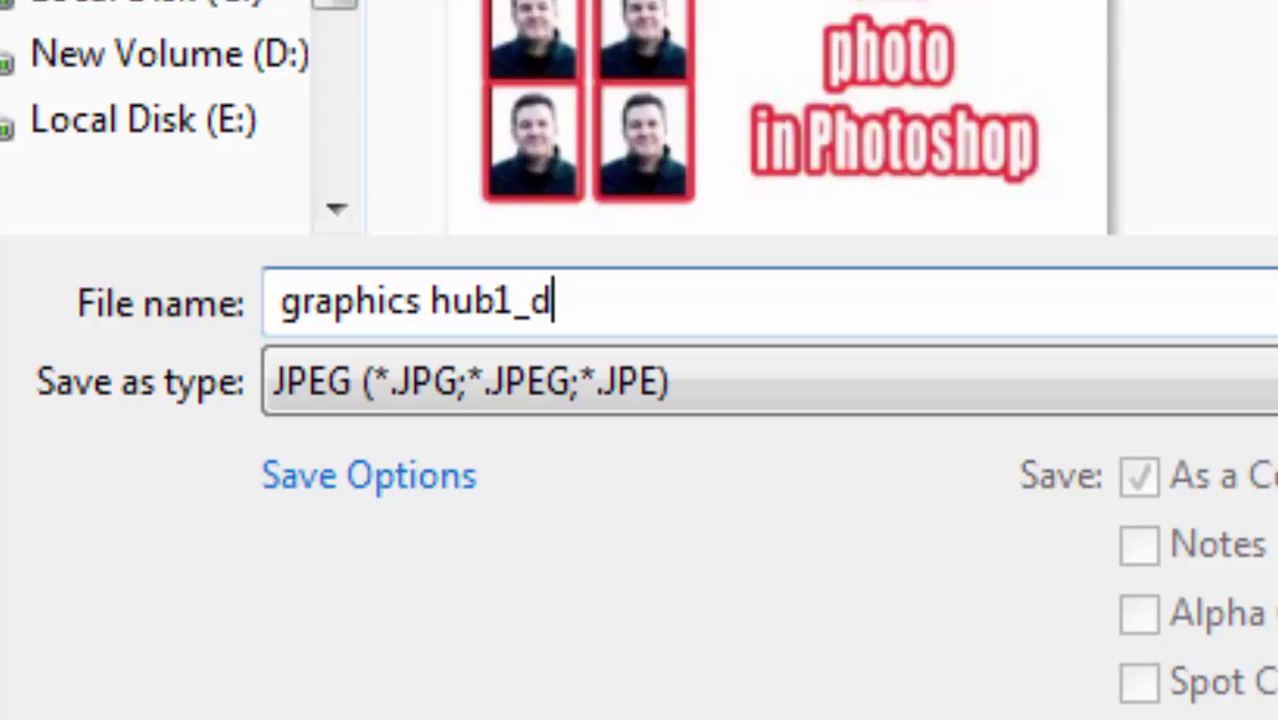
pyautogui.write('epth')
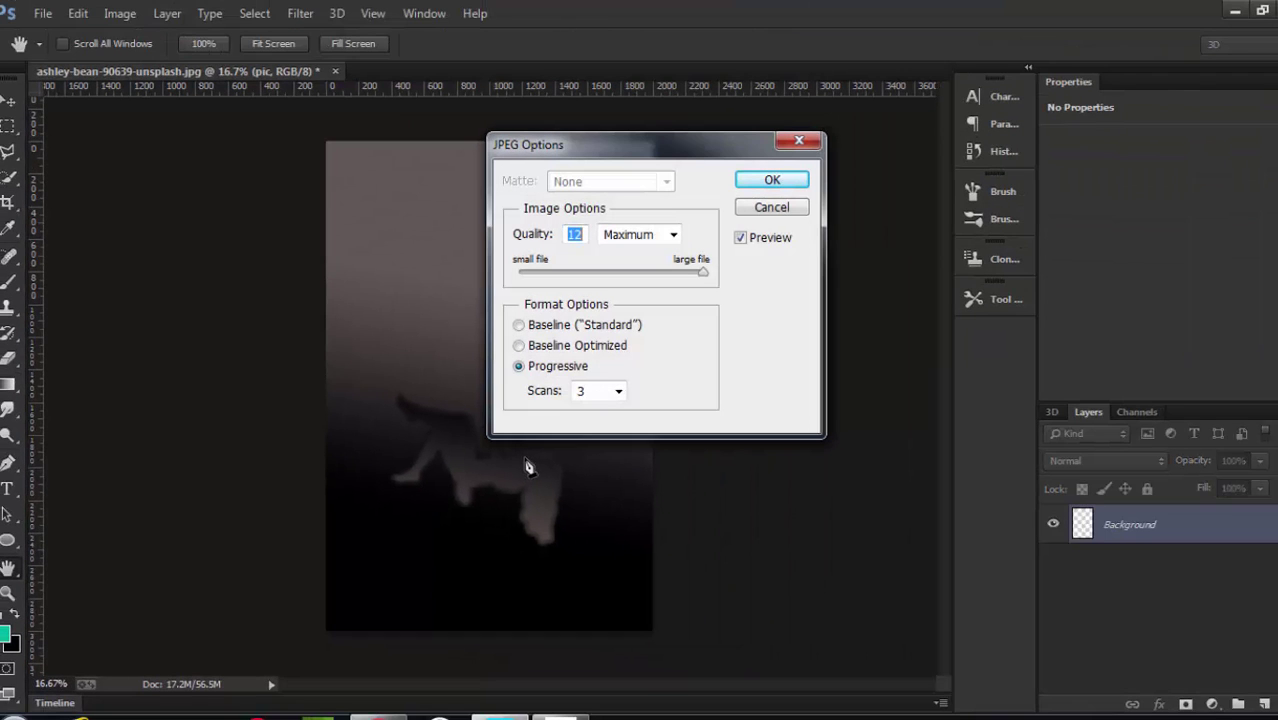
pyautogui.press('Return')
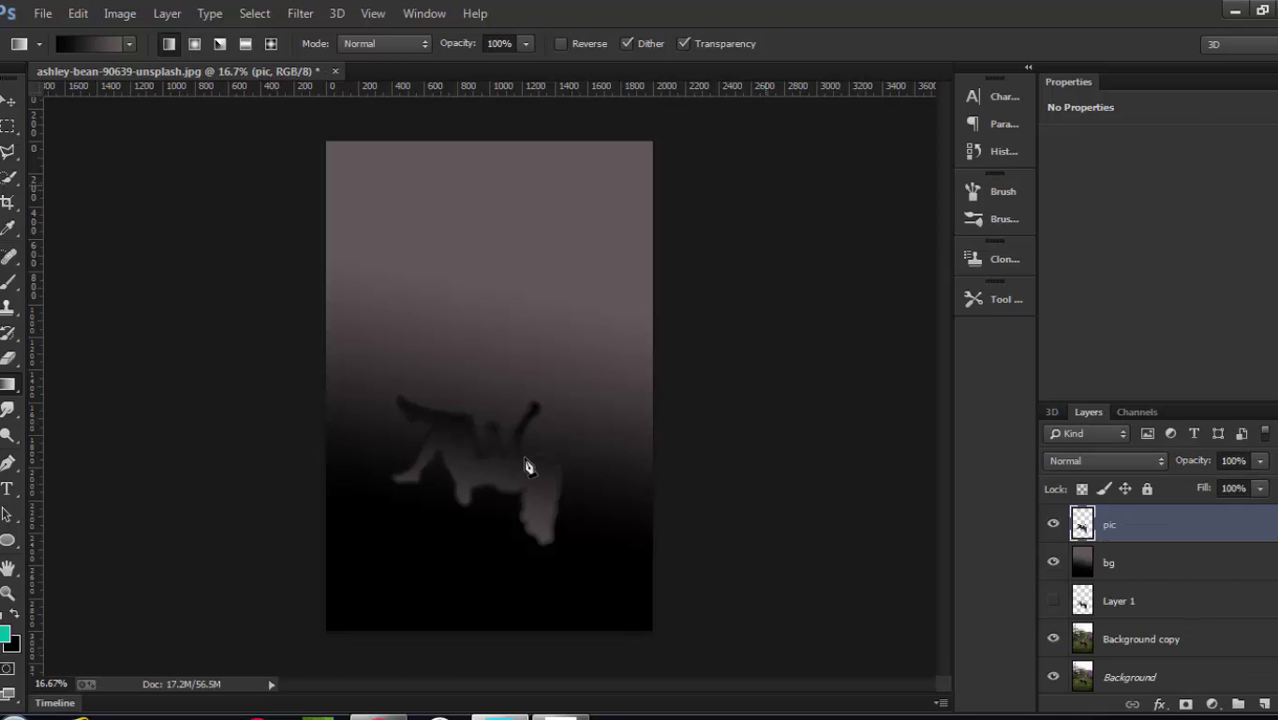
pyautogui.hotkey('alt', 'Tab')
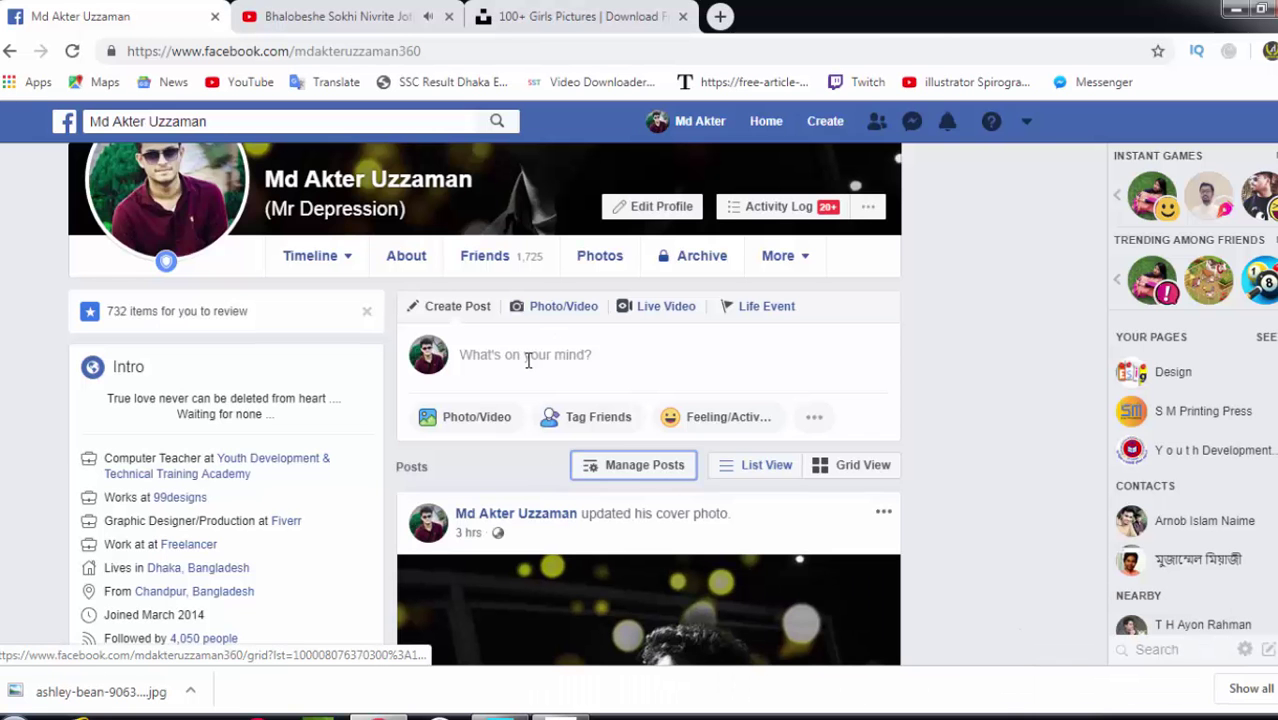
# Step: Start a Facebook post and attach the graphics hub1 and graphics hub1_depth images
pyautogui.click(528, 358)
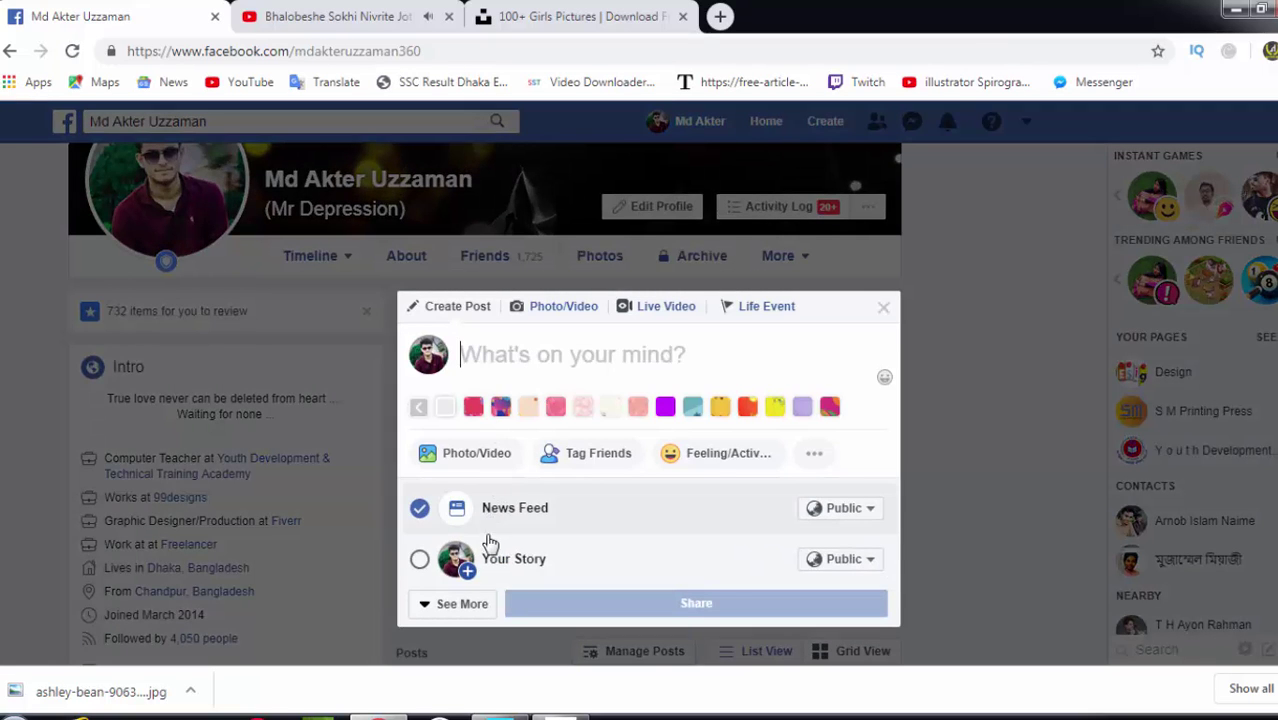
pyautogui.click(470, 458)
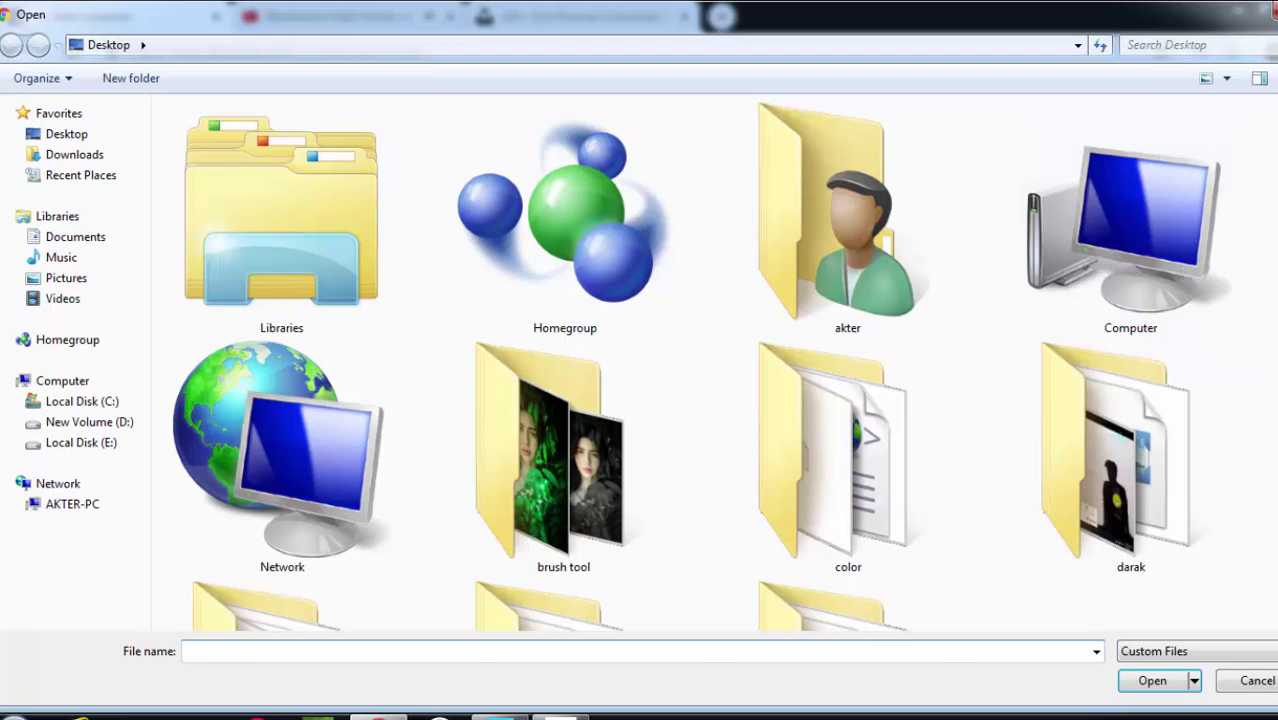
pyautogui.scroll(-5, 640, 306)
pyautogui.scroll(-5, 640, 306)
pyautogui.scroll(-1, 640, 306)
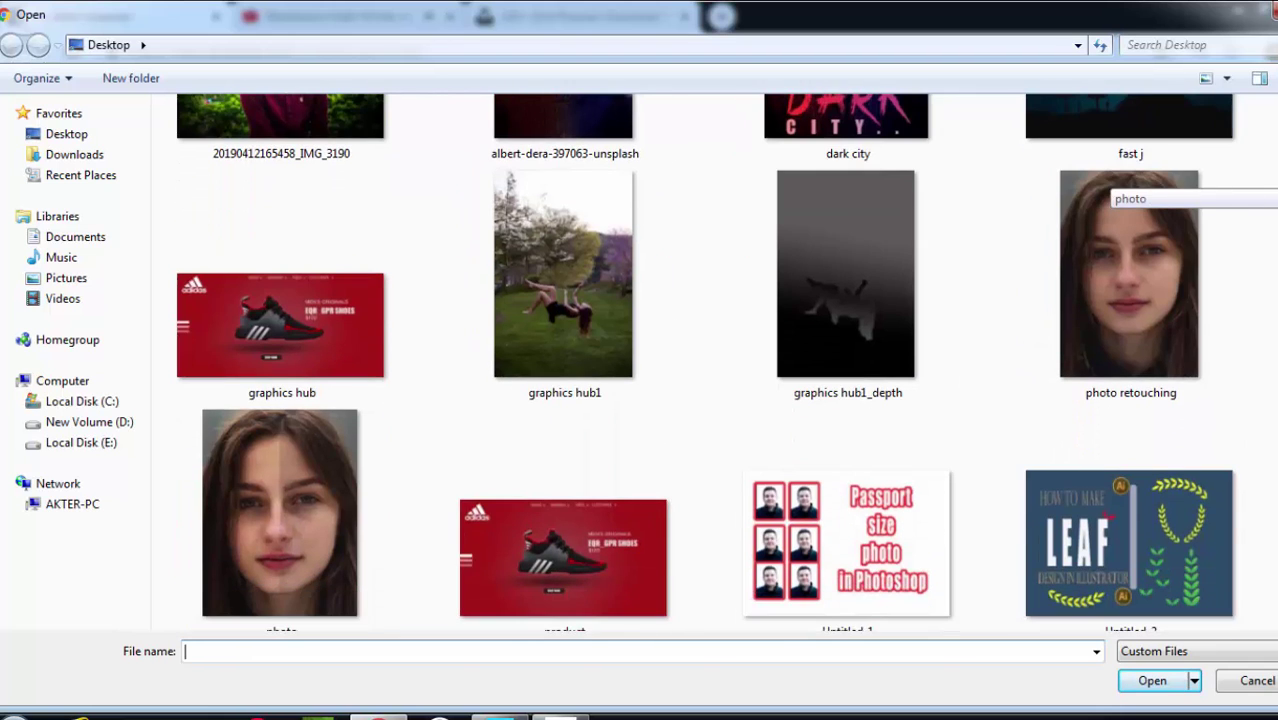
pyautogui.click(601, 297)
pyautogui.keyDown('ctrl'); pyautogui.click(848, 318); pyautogui.keyUp('ctrl')
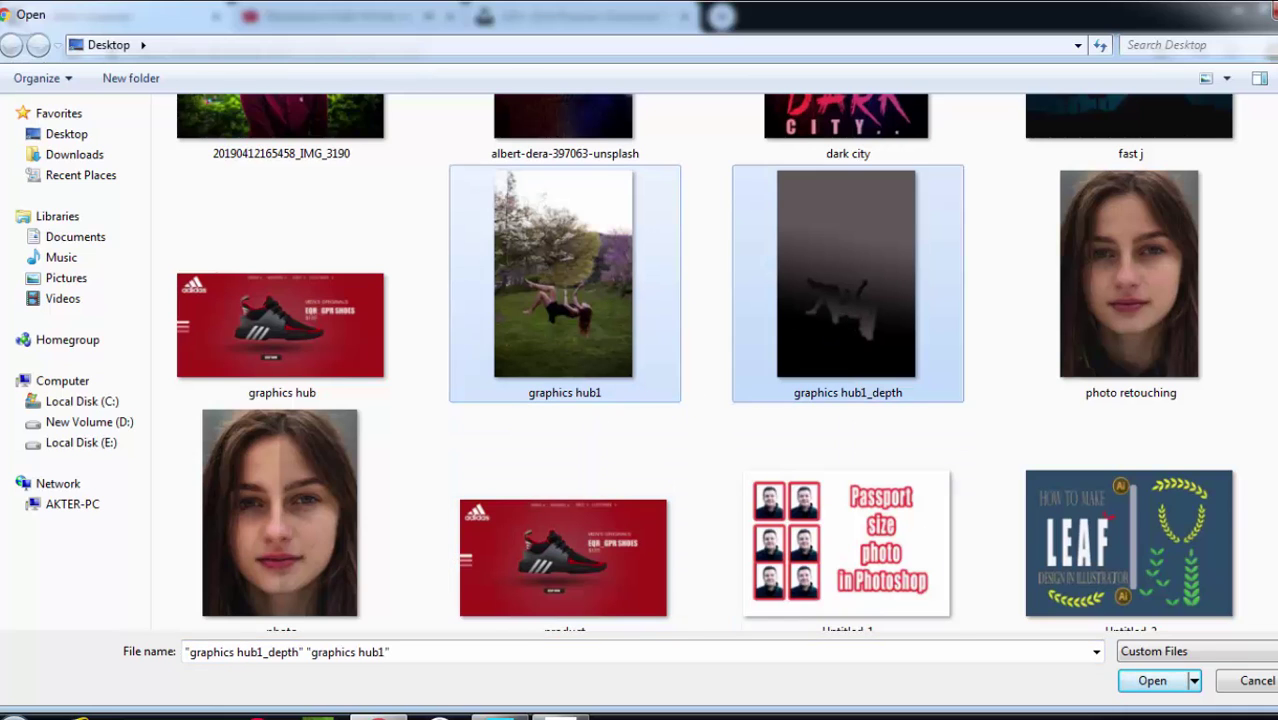
pyautogui.click(1140, 688)
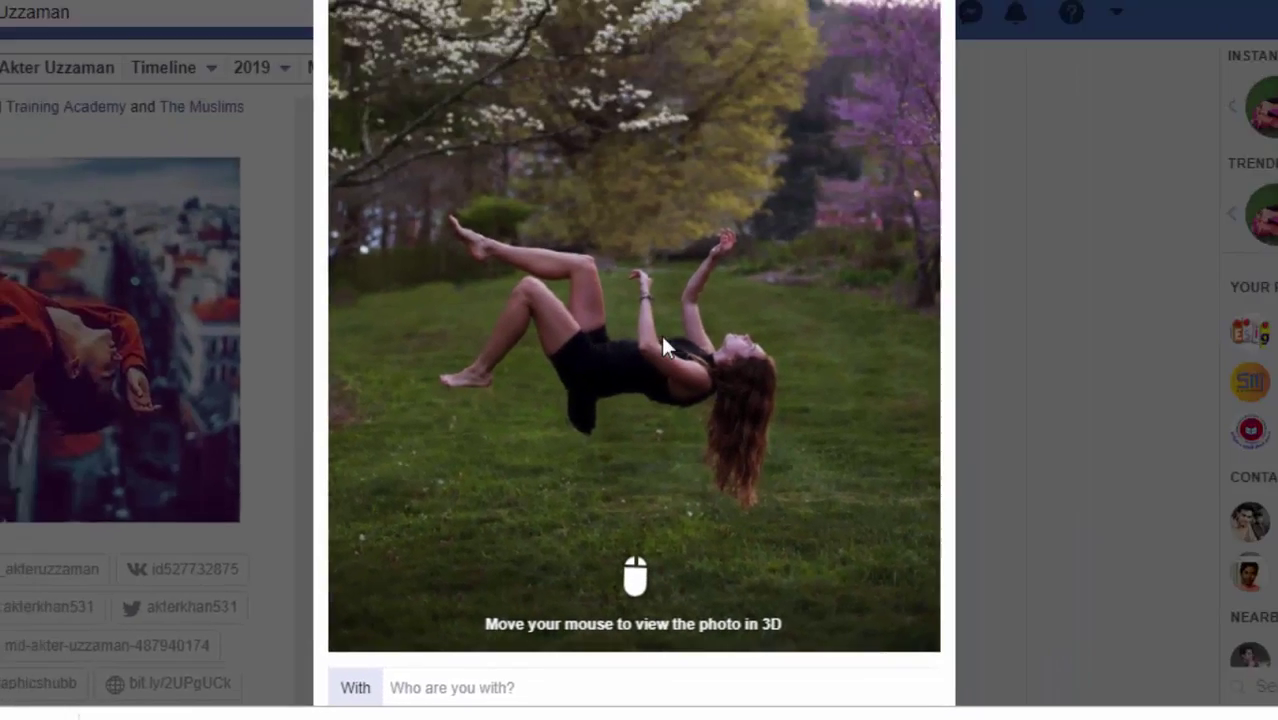
# Step: Share the 3D photo post and scroll the timeline to see it
pyautogui.scroll(-2, 605, 470)
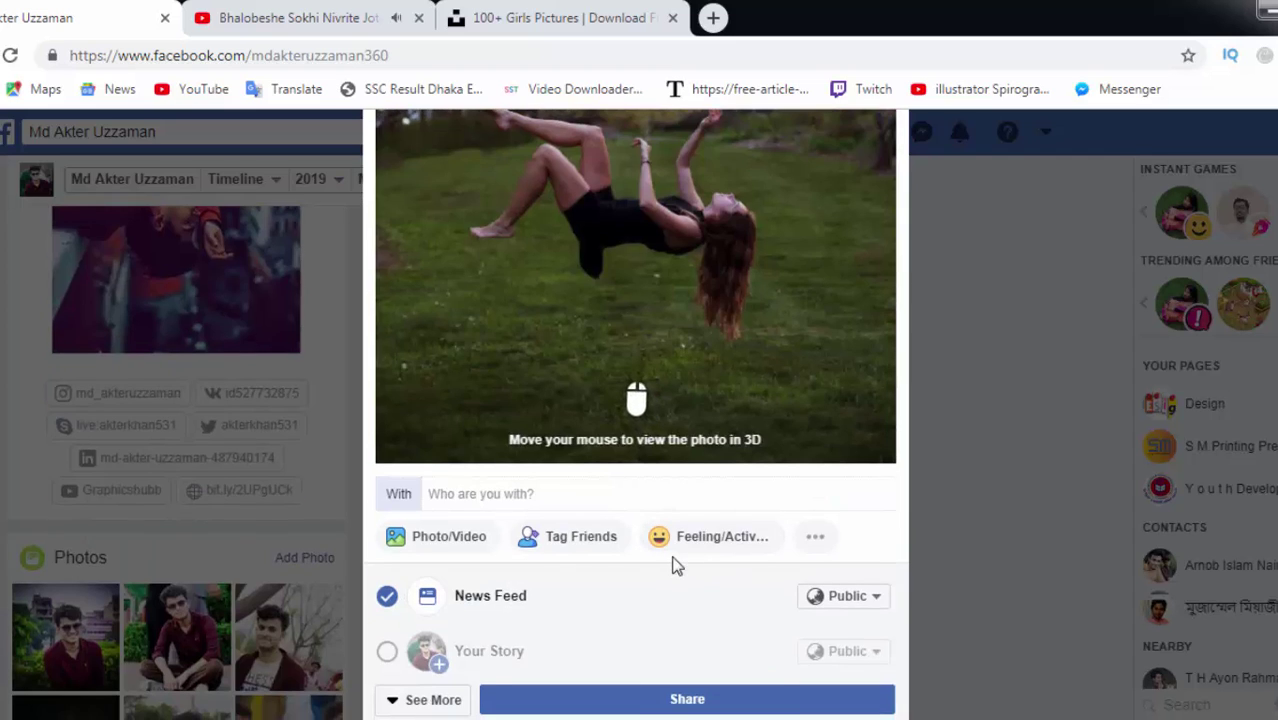
pyautogui.scroll(-2, 676, 566)
pyautogui.click(686, 594)
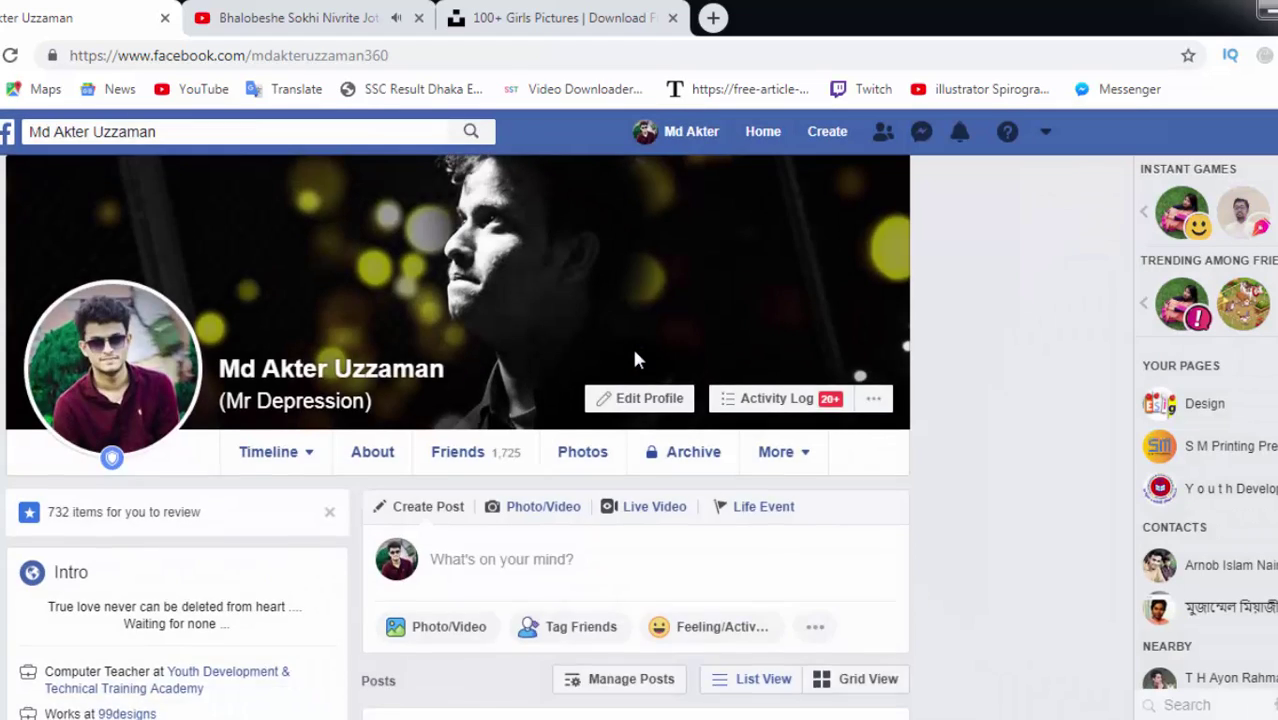
pyautogui.scroll(-4, 636, 360)
pyautogui.scroll(-2, 636, 360)
pyautogui.scroll(-1, 636, 360)
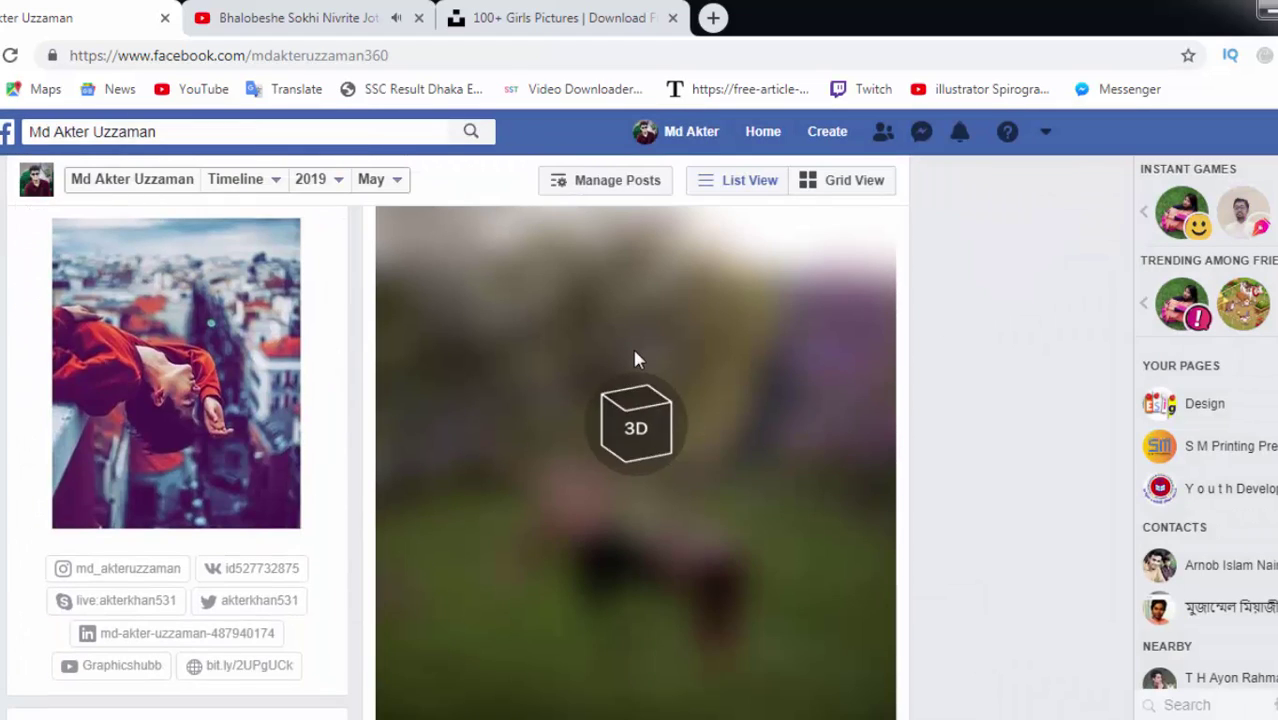